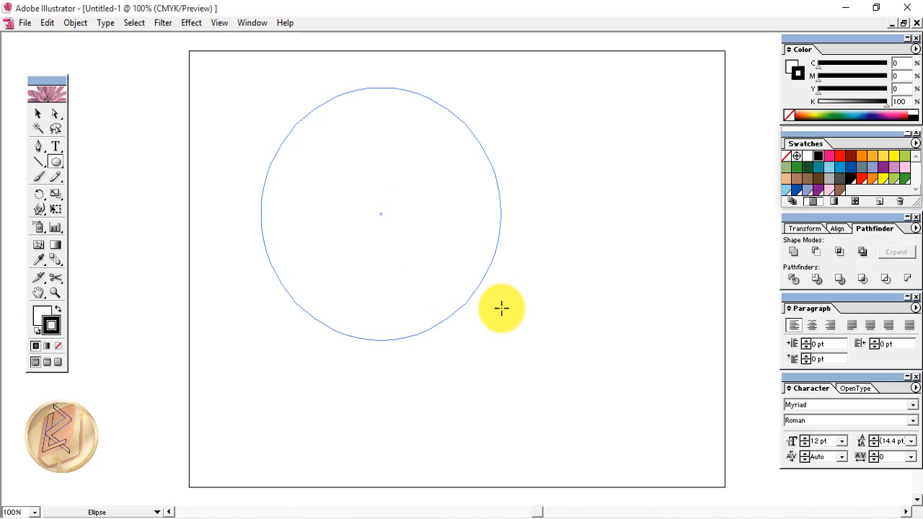
Drag the large black-stroked circle to the middle of the artboard with the Selection tool
key(v)
drag(379, 132, 435, 173)
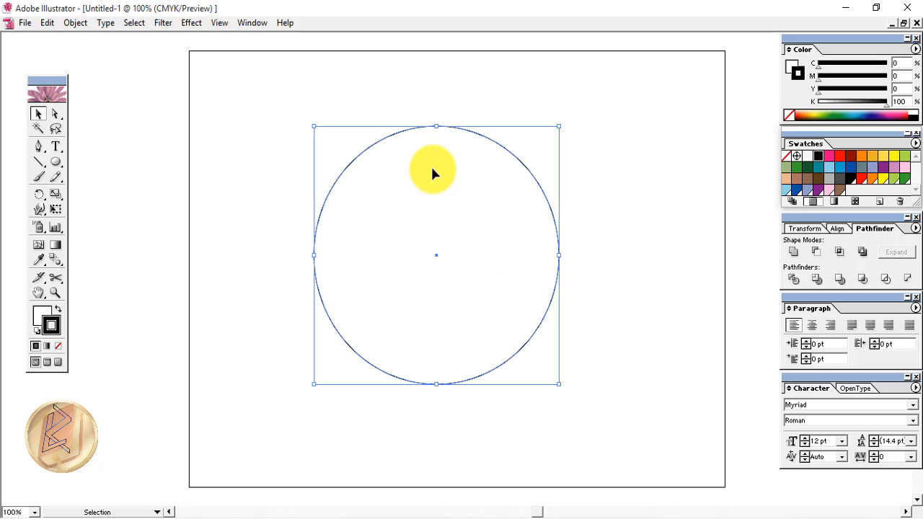
Make successive Scale-tool copies of the circle at 70%, 60% and 50%
double_click(56, 195)
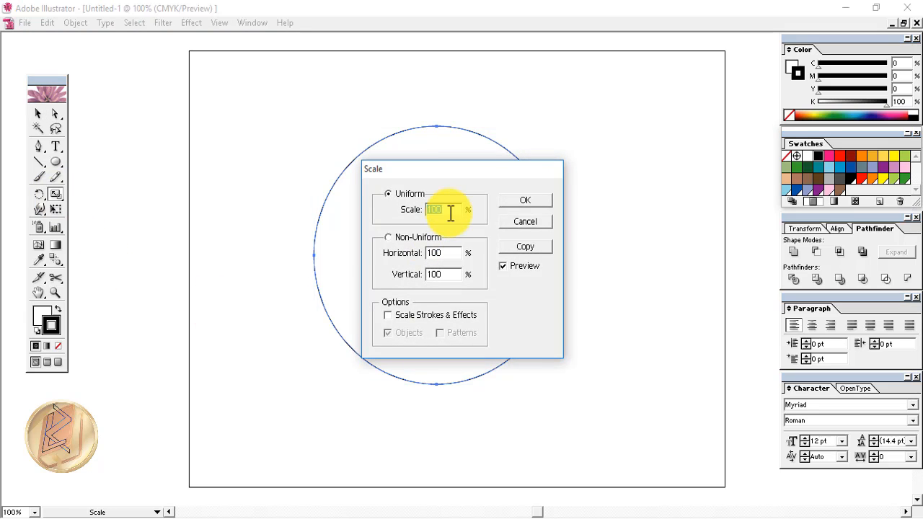
text(70)
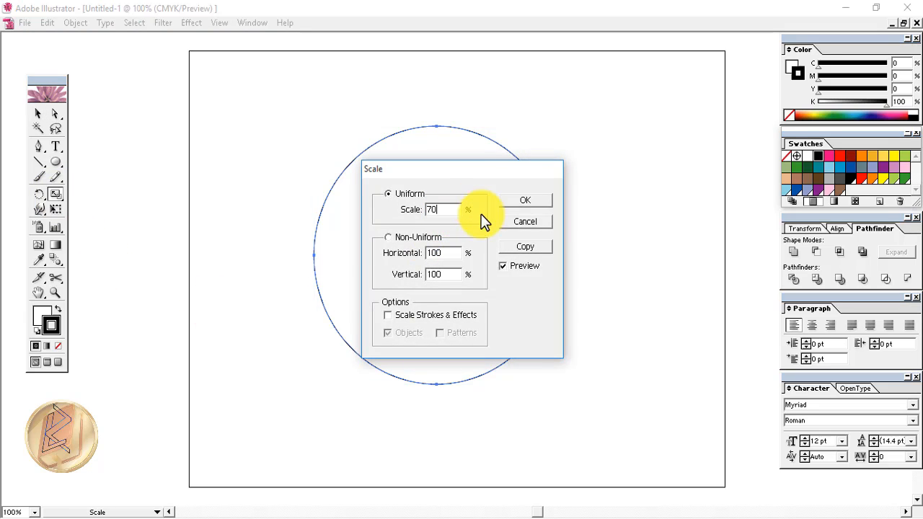
click(504, 266)
click(524, 247)
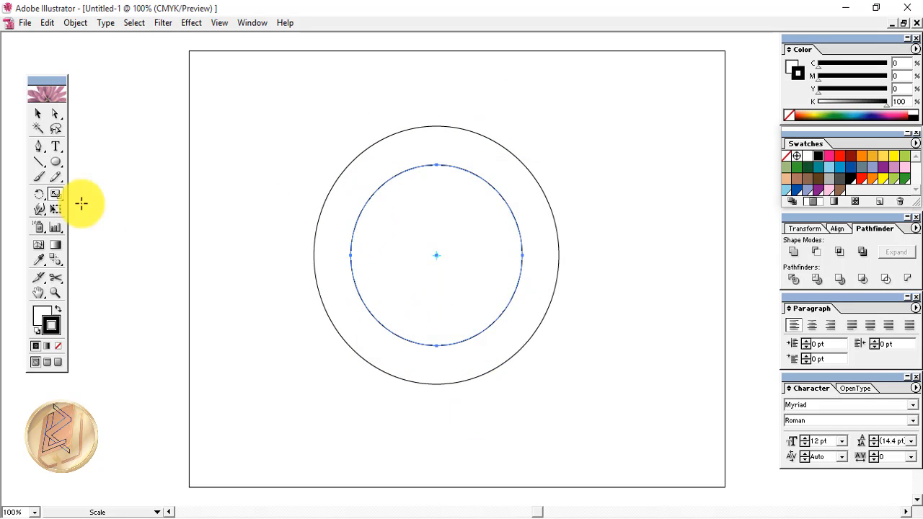
double_click(51, 196)
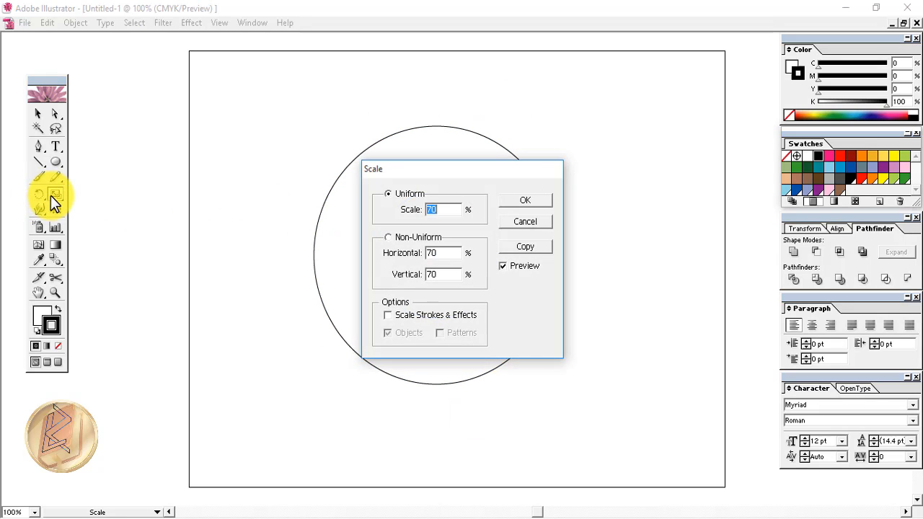
text(60)
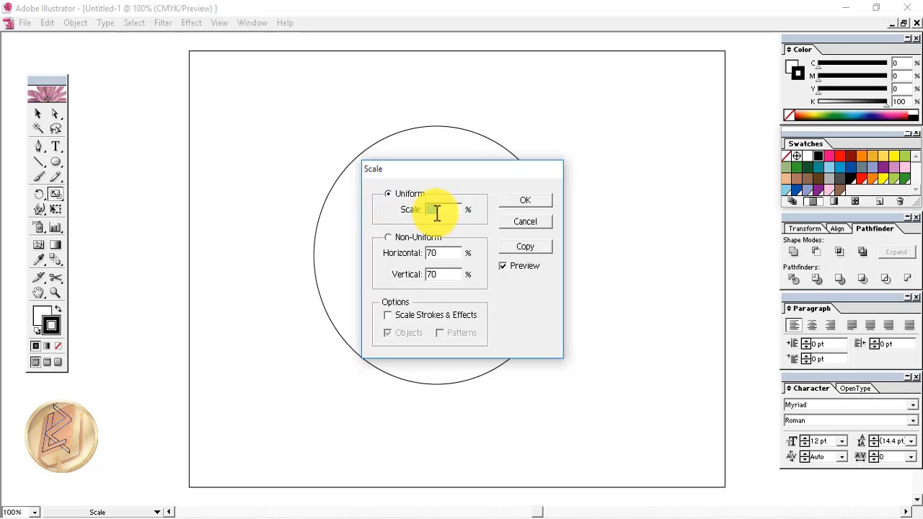
click(523, 251)
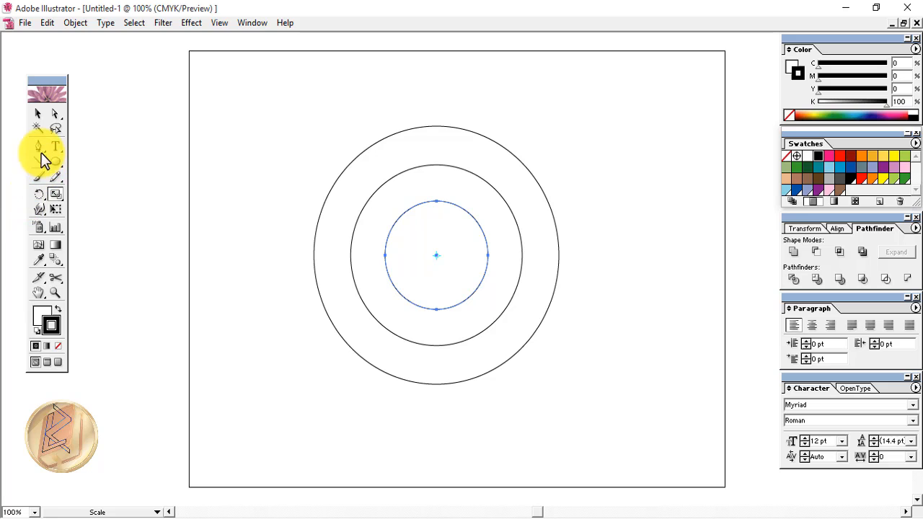
double_click(56, 193)
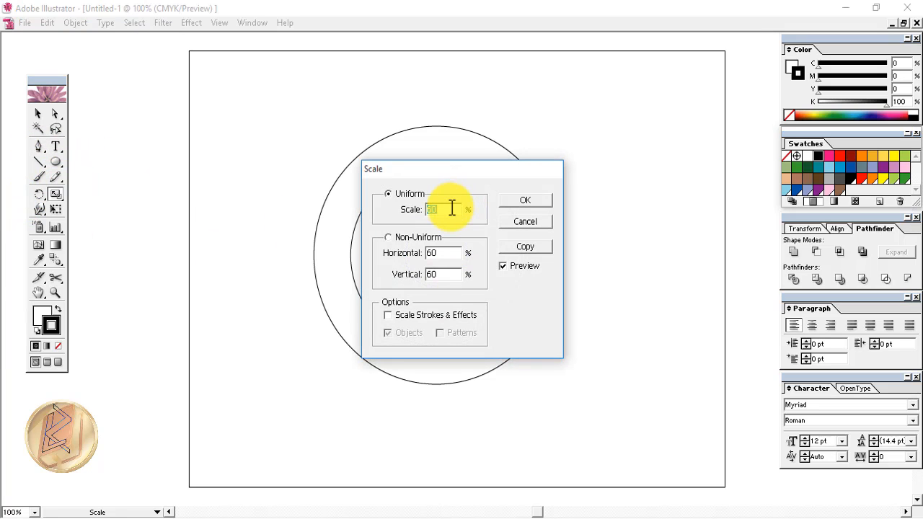
text(50)
click(525, 247)
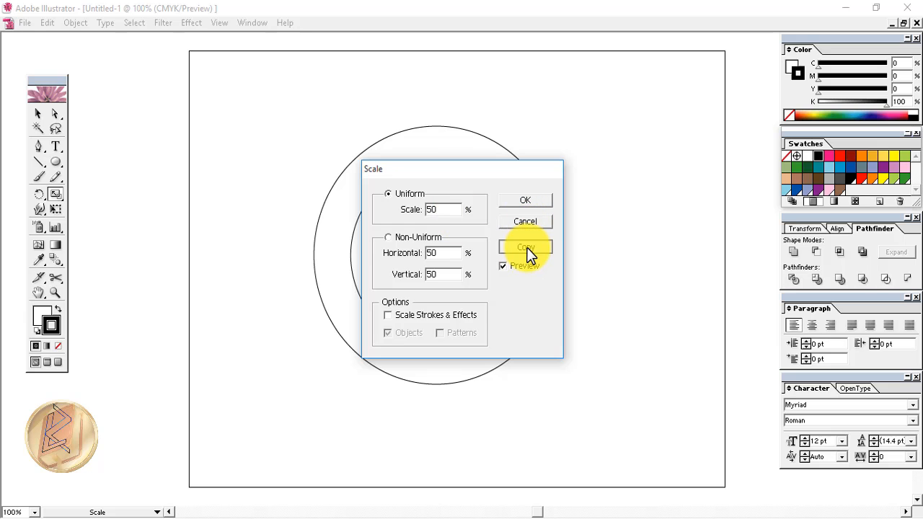
key(v)
click(420, 260)
Show the rulers and drag a horizontal guide through the circles' centre
click(217, 23)
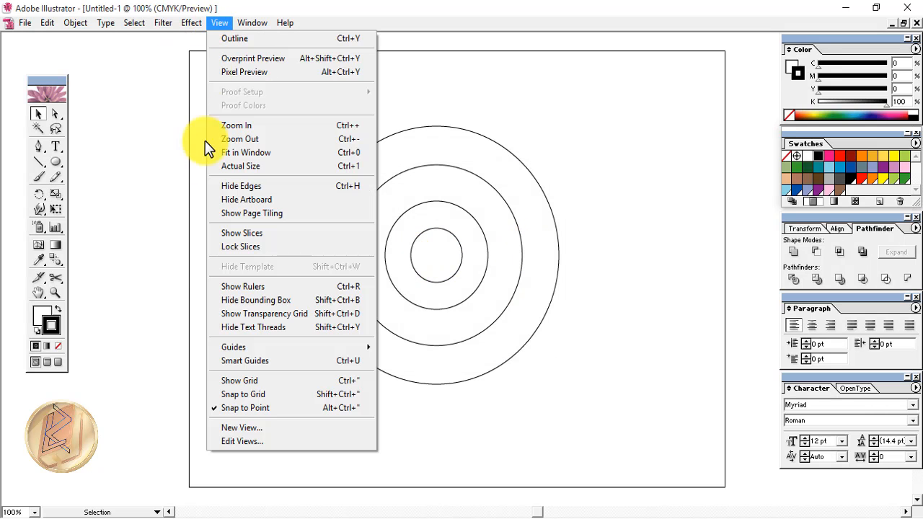
click(241, 286)
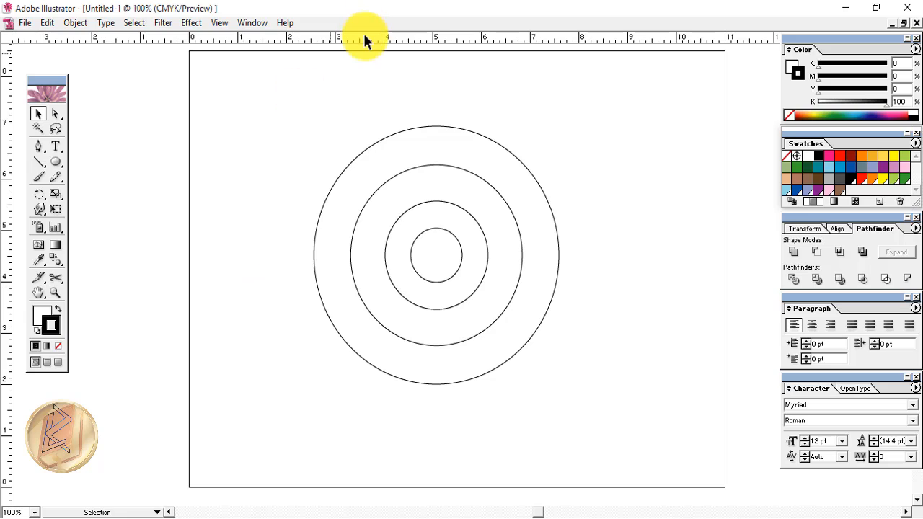
click(416, 269)
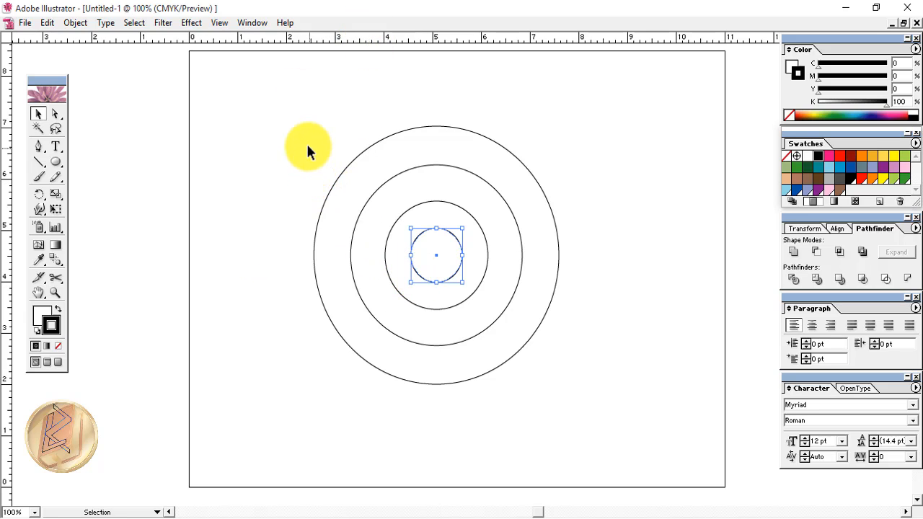
drag(313, 41, 344, 254)
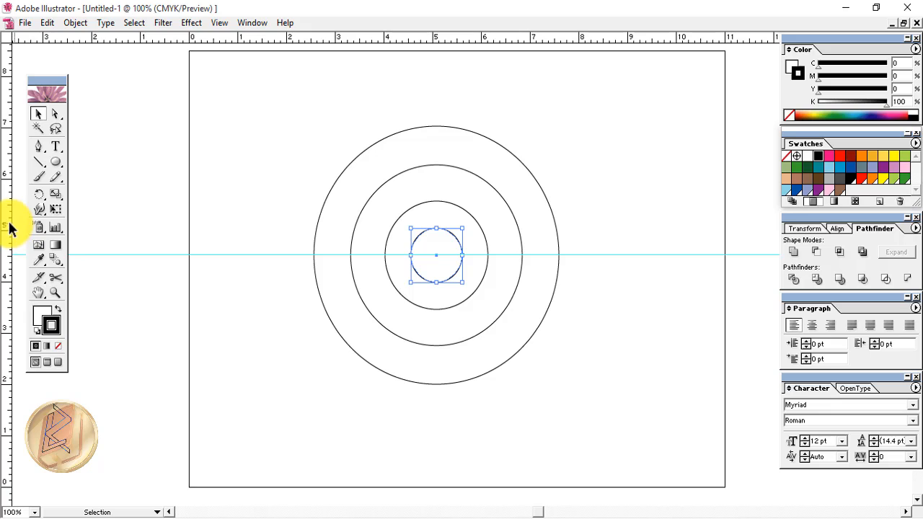
Add a vertical guide through the centre and shift the innermost circle left against it
drag(3, 219, 435, 223)
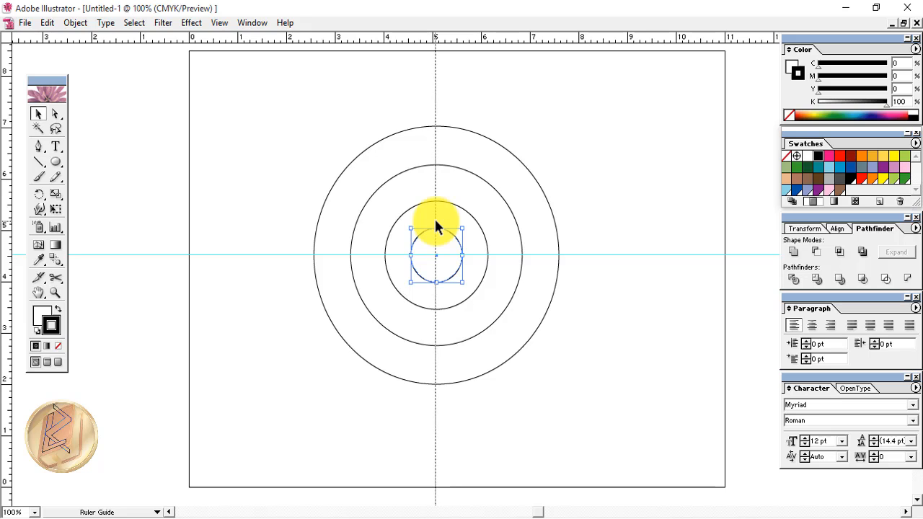
drag(436, 226, 436, 227)
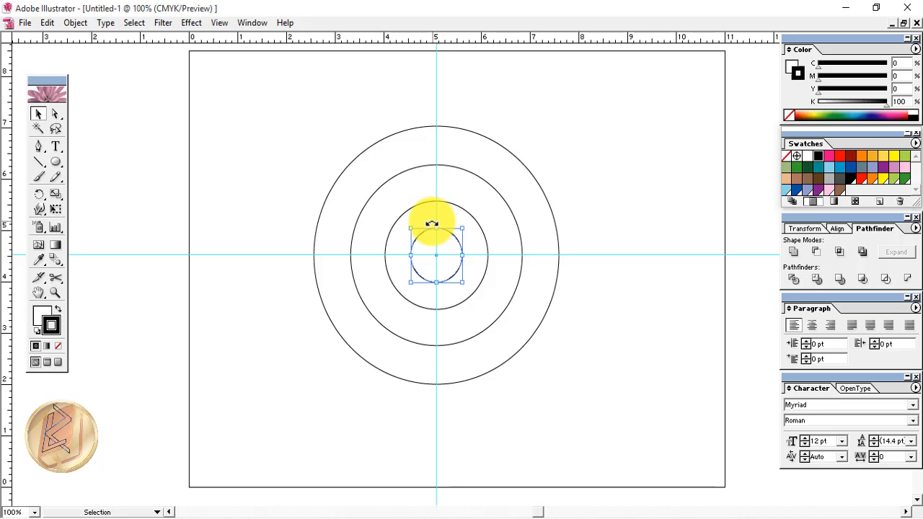
click(389, 255)
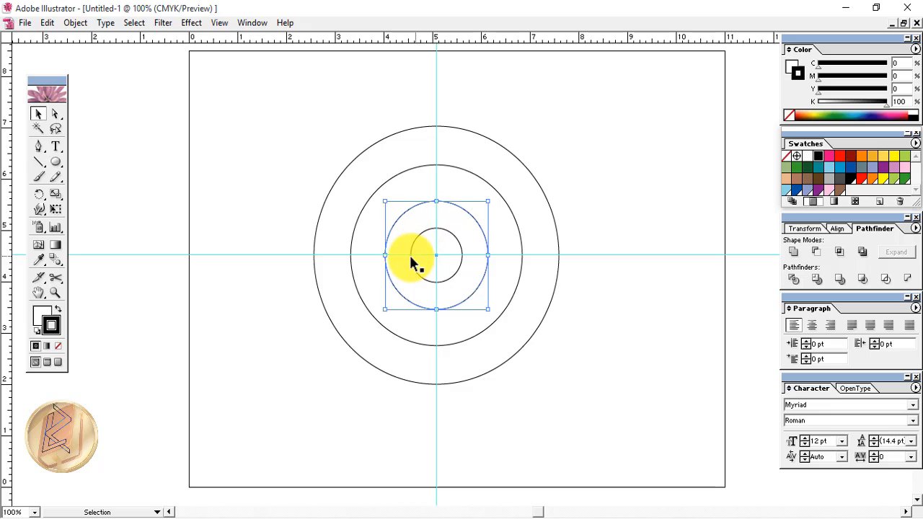
click(410, 255)
drag(406, 260, 386, 260)
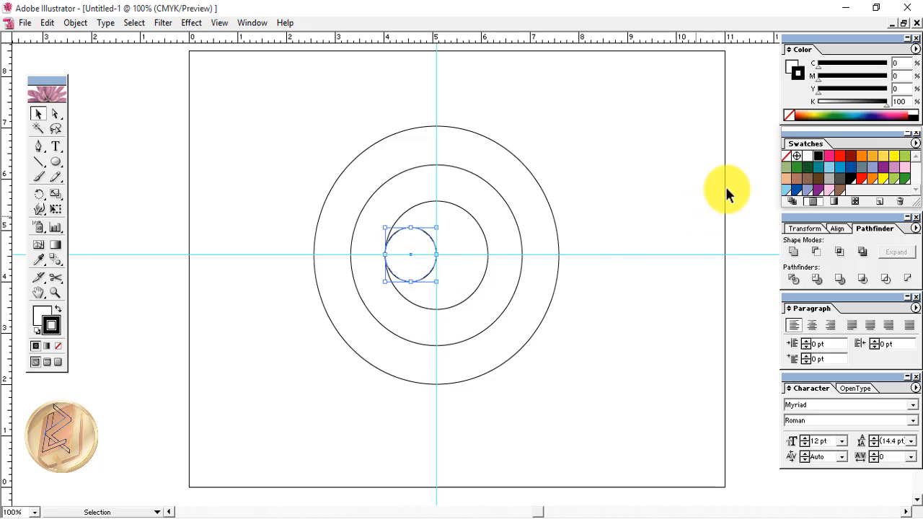
Stroke the small circle teal and place a blue-stroked copy right of the vertical guide
click(817, 168)
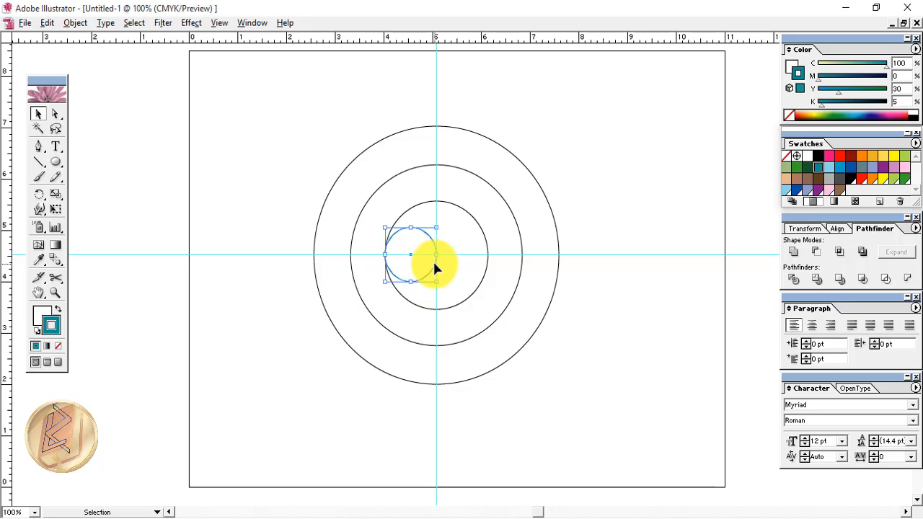
drag(435, 268, 488, 271)
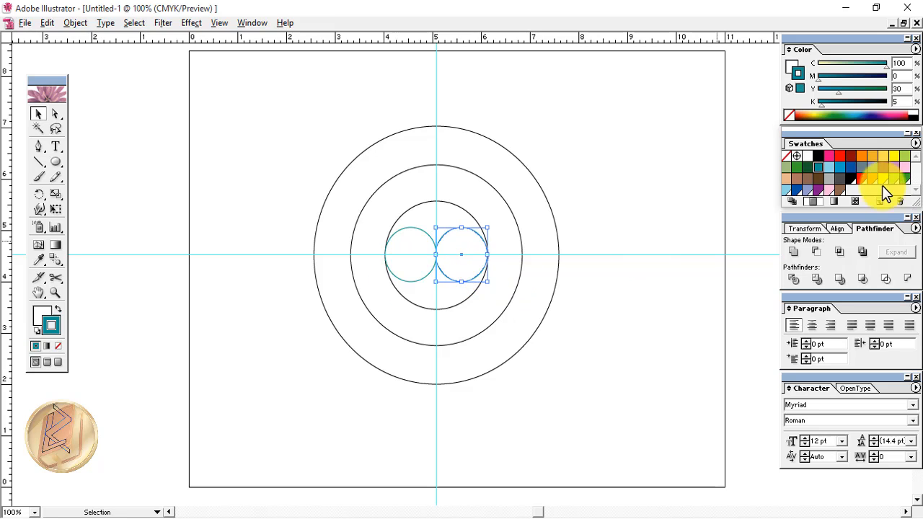
click(851, 169)
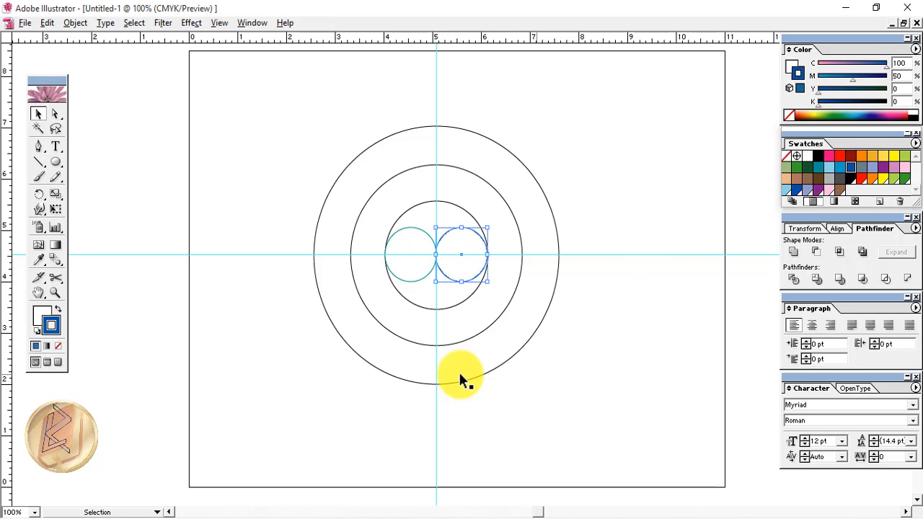
click(280, 271)
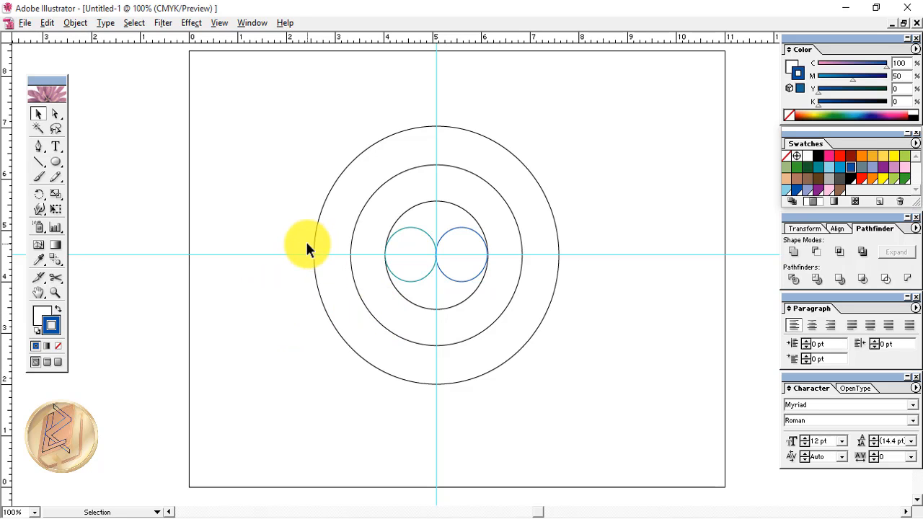
Zoom in and enlarge the teal and blue circles until together they span the enclosing circle
key(z)
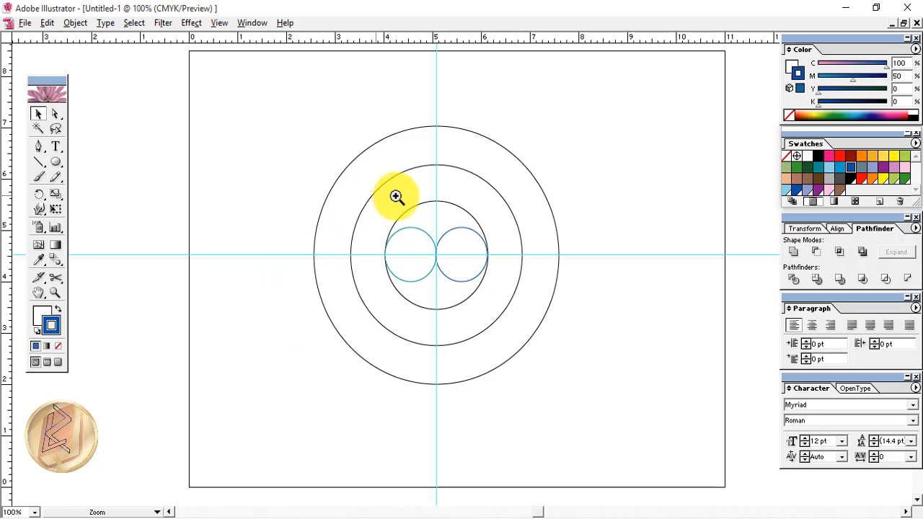
drag(385, 212, 532, 356)
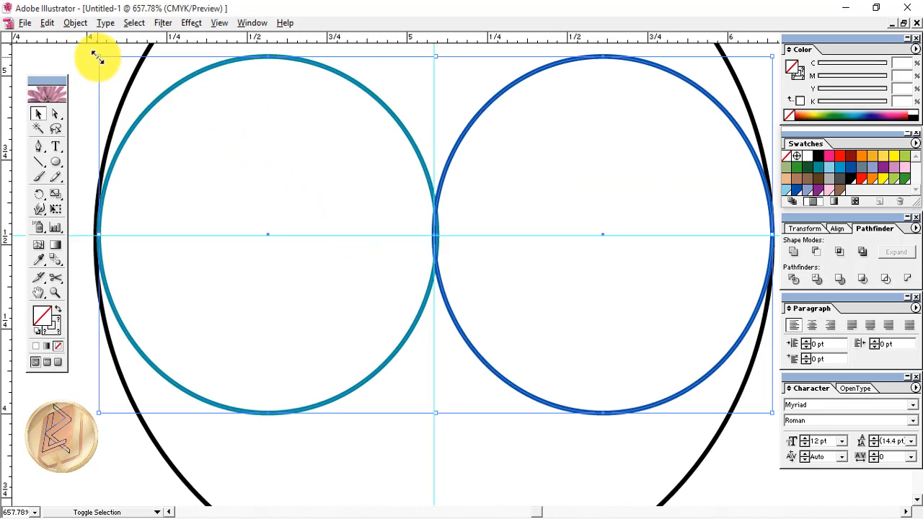
drag(98, 58, 90, 55)
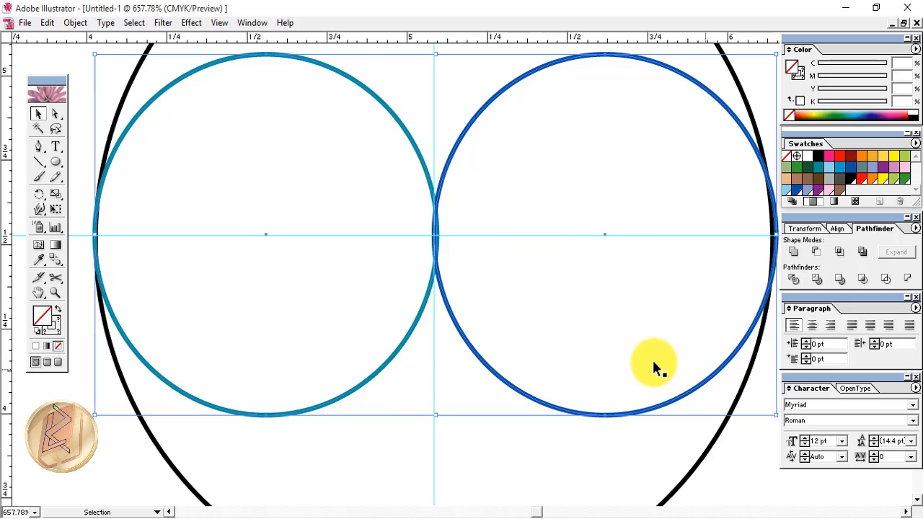
key(space)
drag(649, 319, 624, 334)
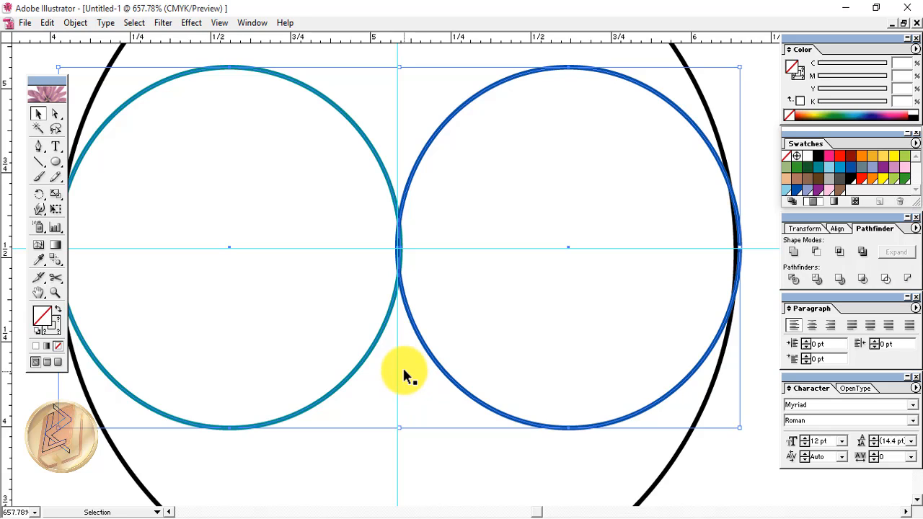
key(space)
drag(437, 326, 467, 323)
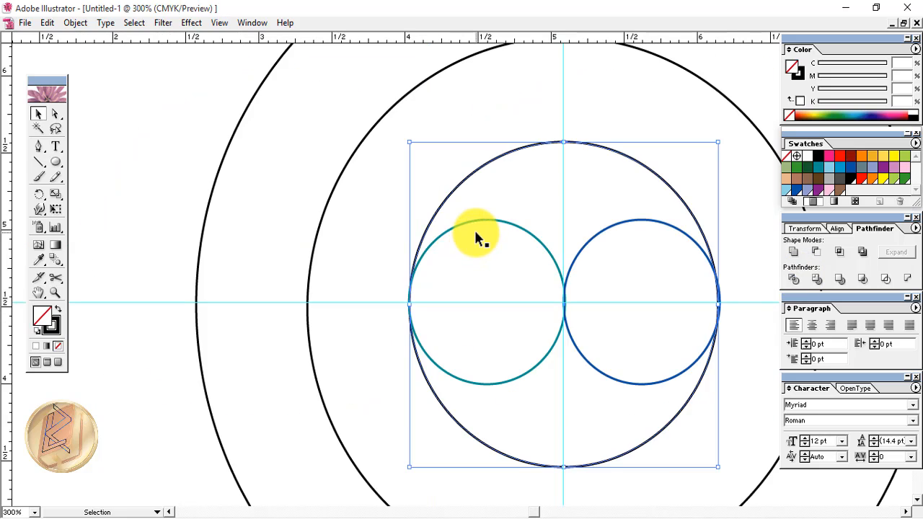
Select the middle circle and both small circles and apply Pathfinder Divide
shift+click(493, 218)
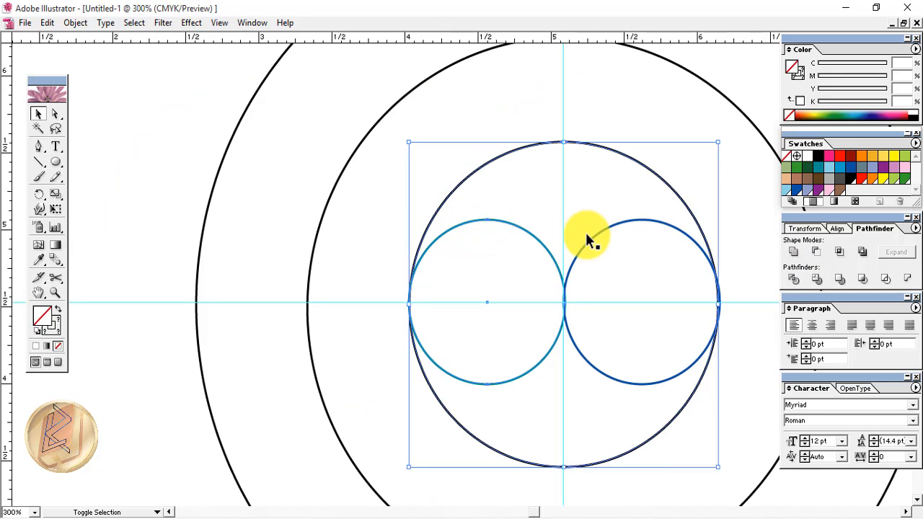
shift+click(601, 232)
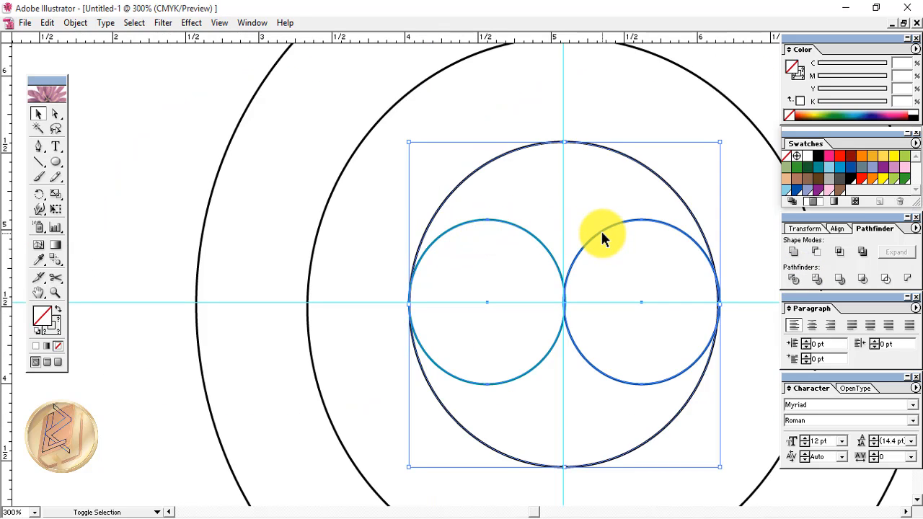
click(793, 281)
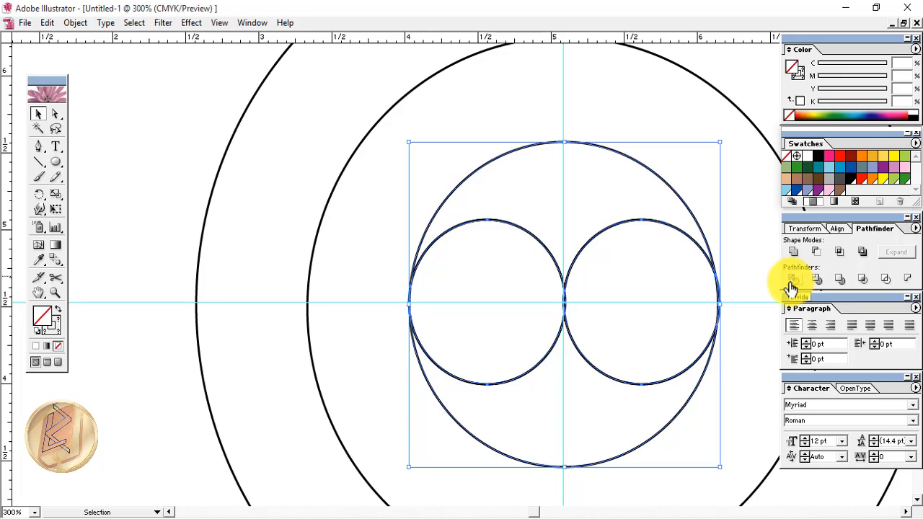
click(352, 237)
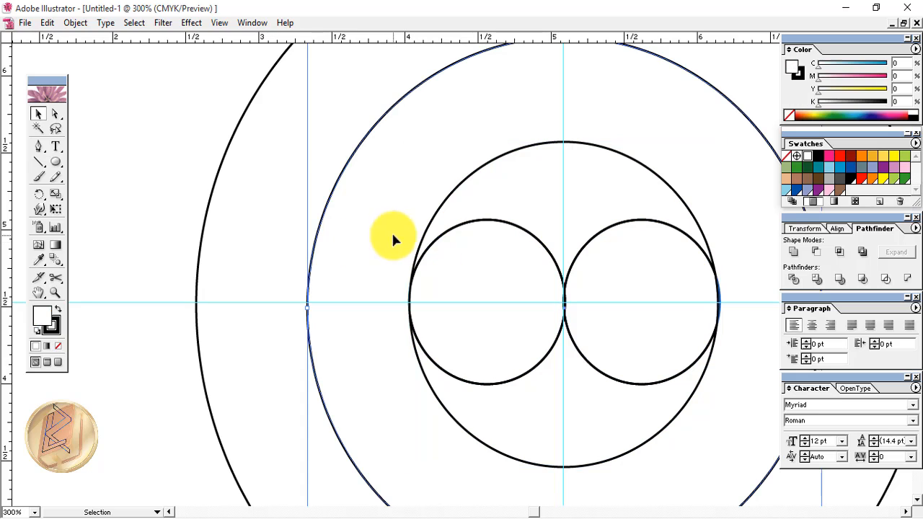
Pull the divided arc pieces apart to check the split, then undo the moves
click(552, 262)
click(553, 263)
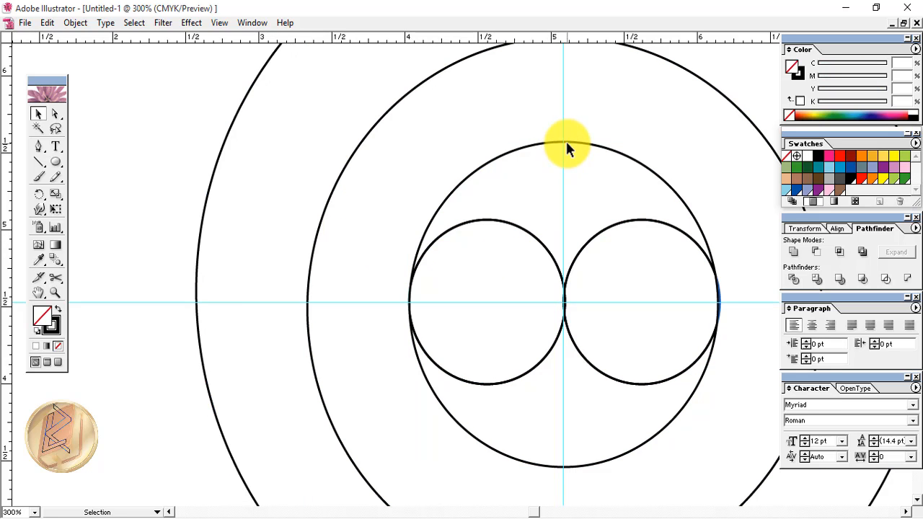
drag(566, 142, 566, 130)
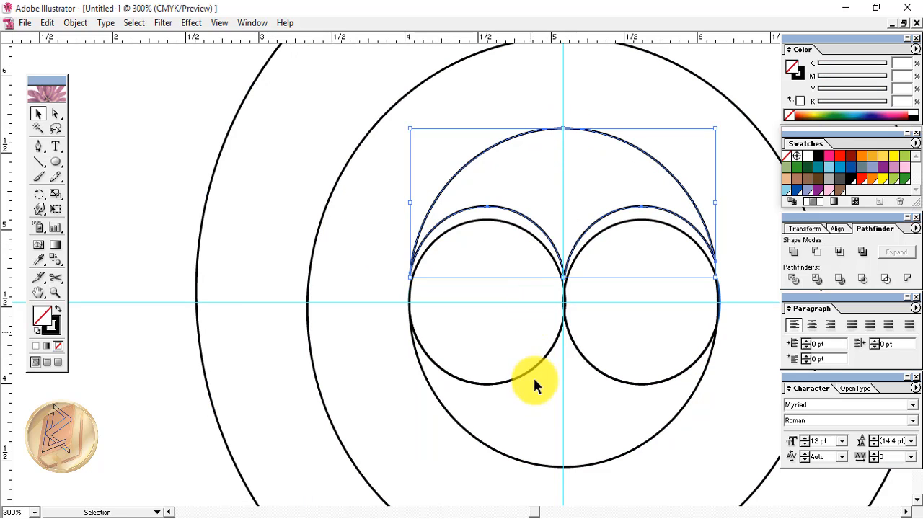
click(568, 475)
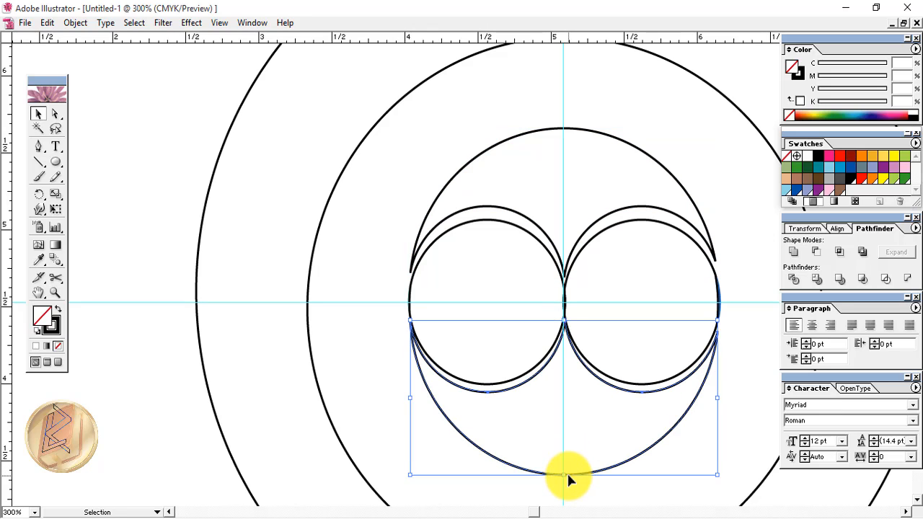
key(ctrl+z)
key(ctrl+z)
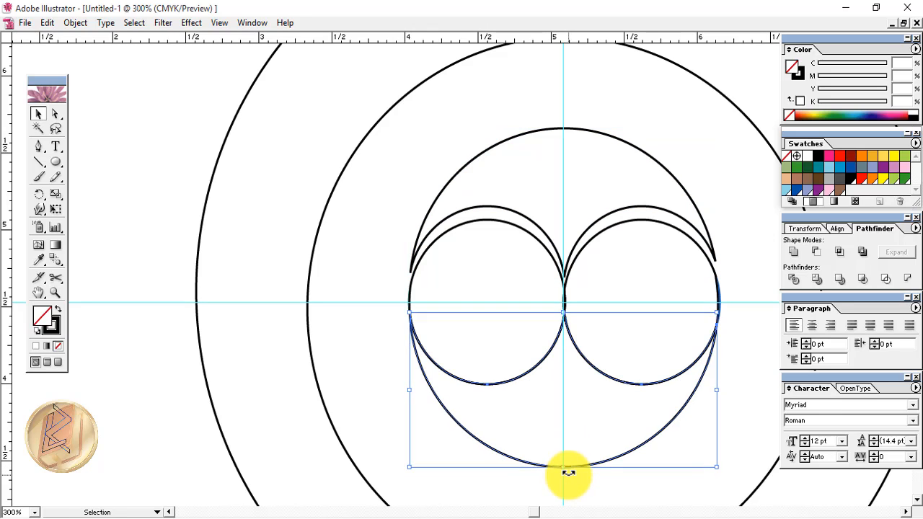
click(548, 388)
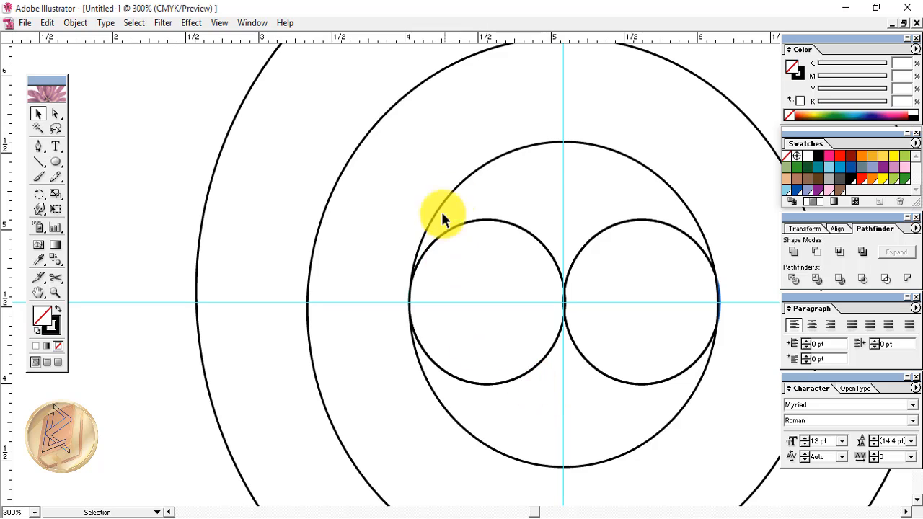
Unite the middle circle's upper arc with the left circle's lower arc and expand
click(510, 153)
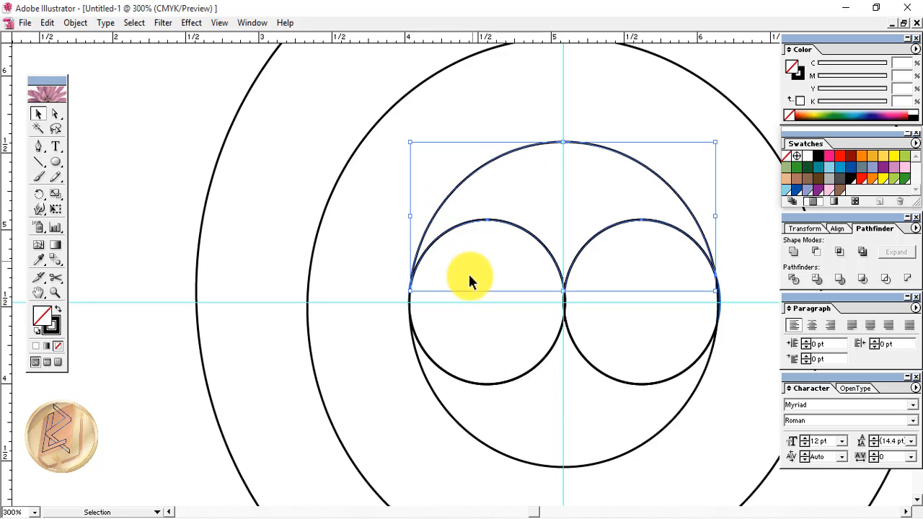
shift+click(470, 385)
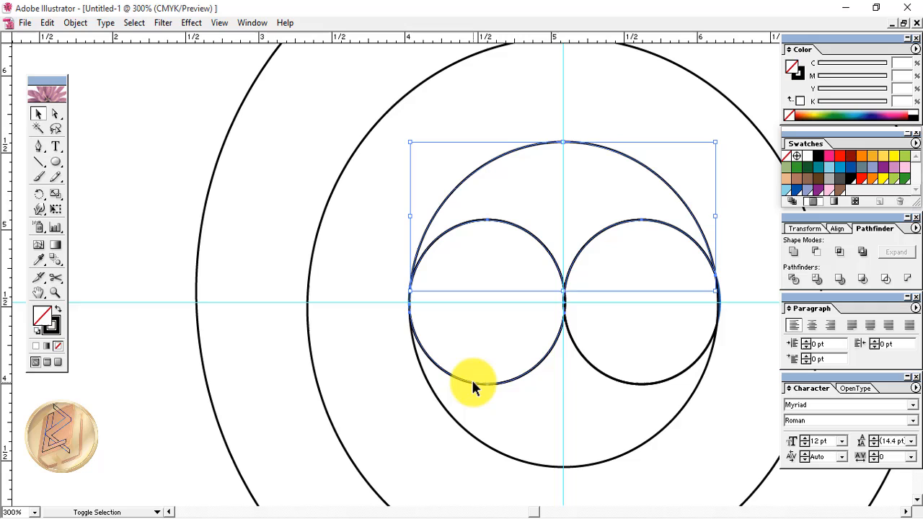
click(793, 258)
click(903, 254)
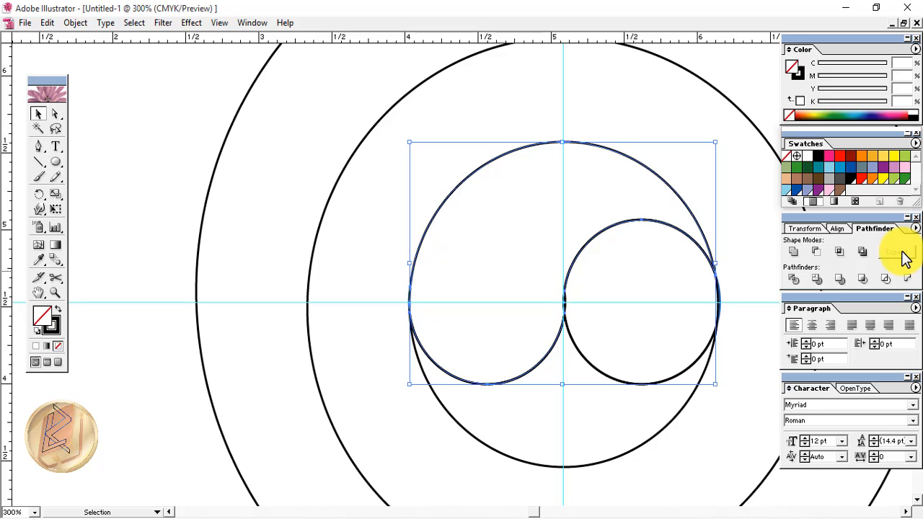
click(630, 377)
Unite the right small circle with the middle circle's lower piece, expand, and zoom out
click(630, 379)
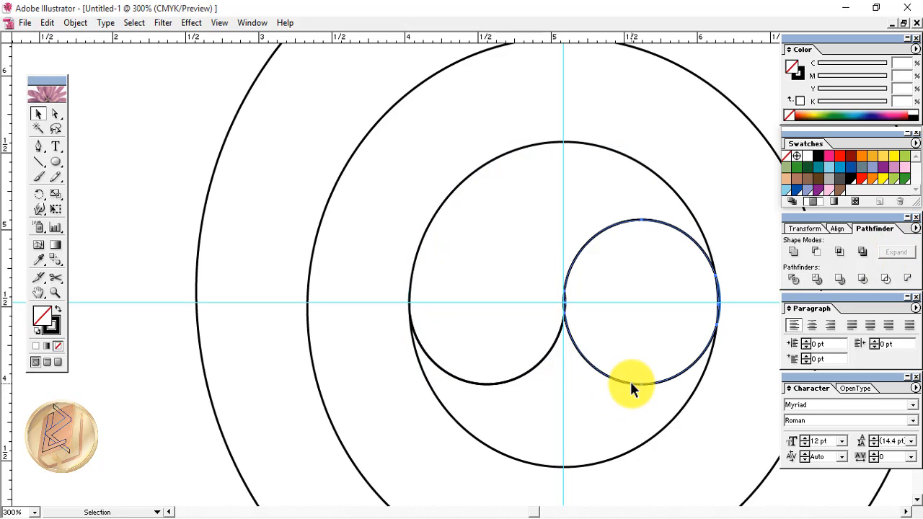
shift+click(652, 438)
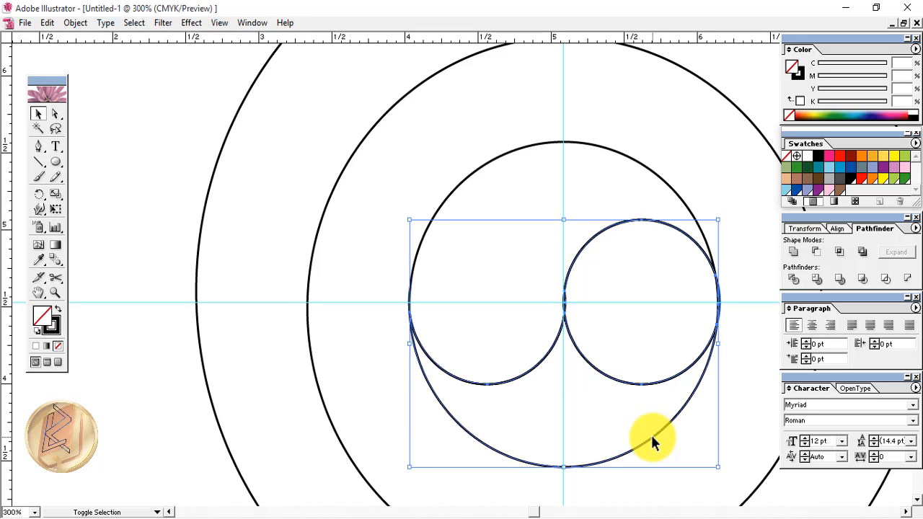
click(795, 254)
click(897, 254)
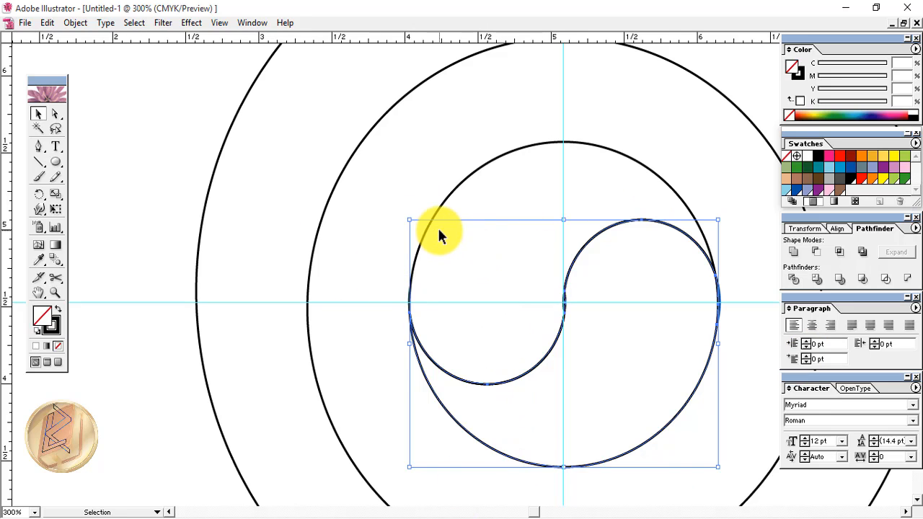
key(ctrl+alt+space)
key(ctrl+1)
Fill the lower yin-yang half Global Green and the upper half Global Red
click(442, 265)
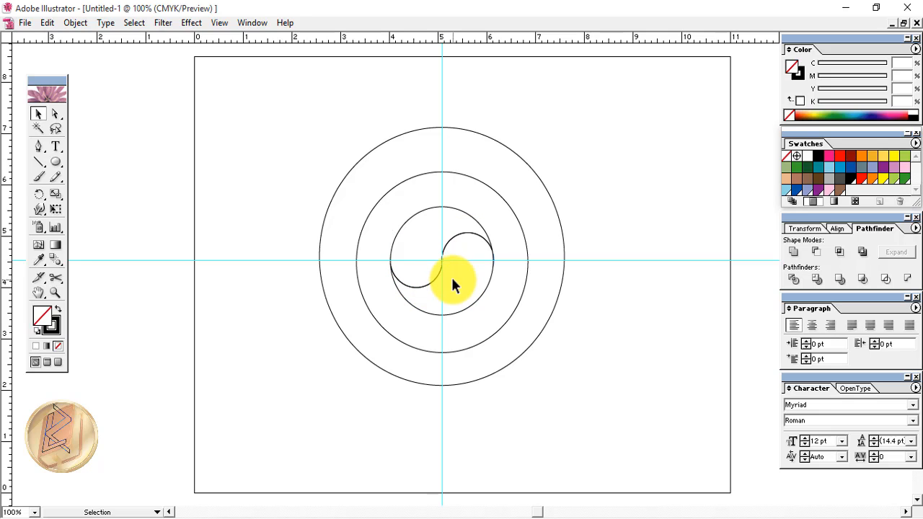
click(452, 282)
click(896, 179)
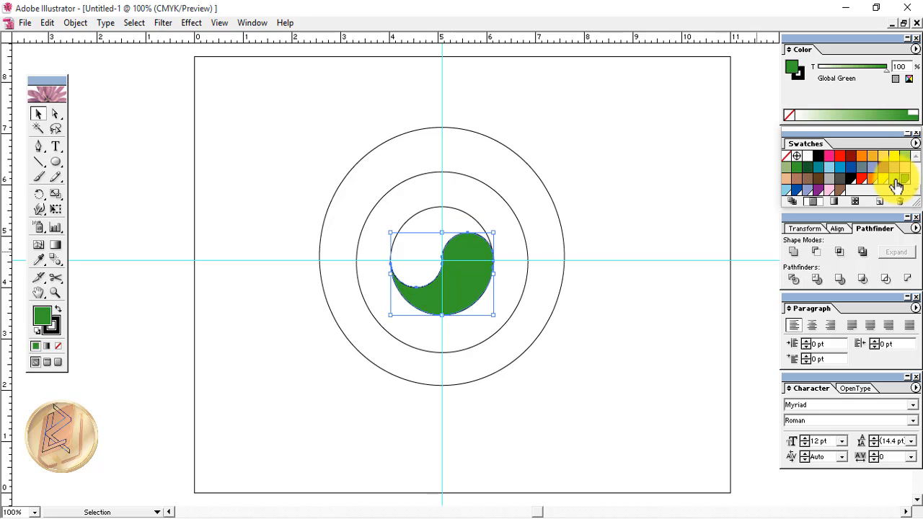
click(427, 206)
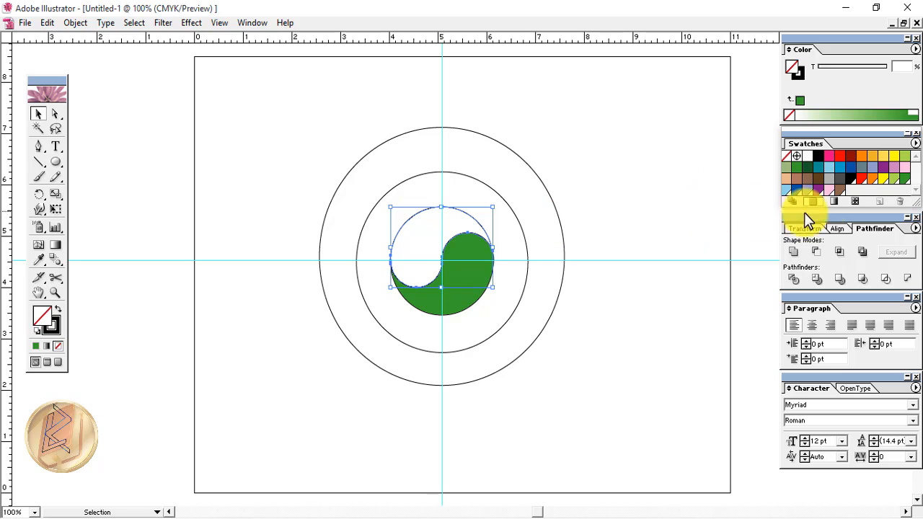
click(850, 187)
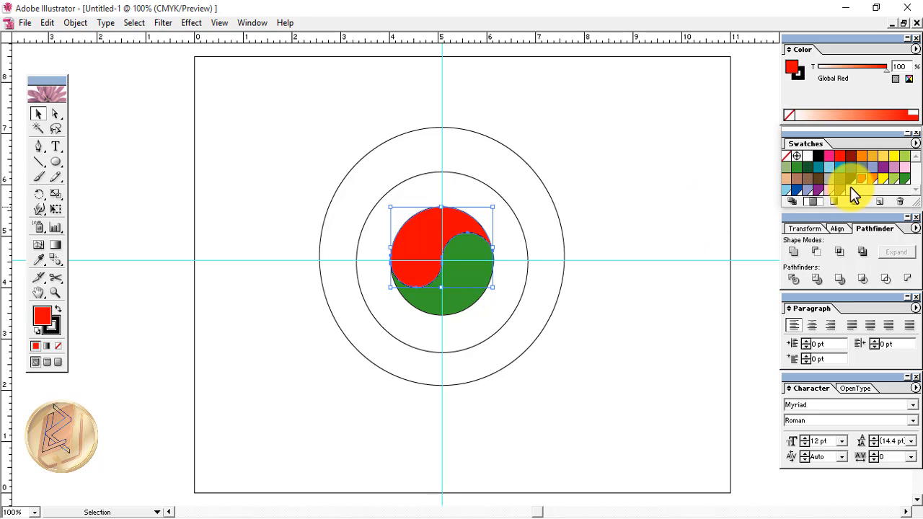
click(359, 418)
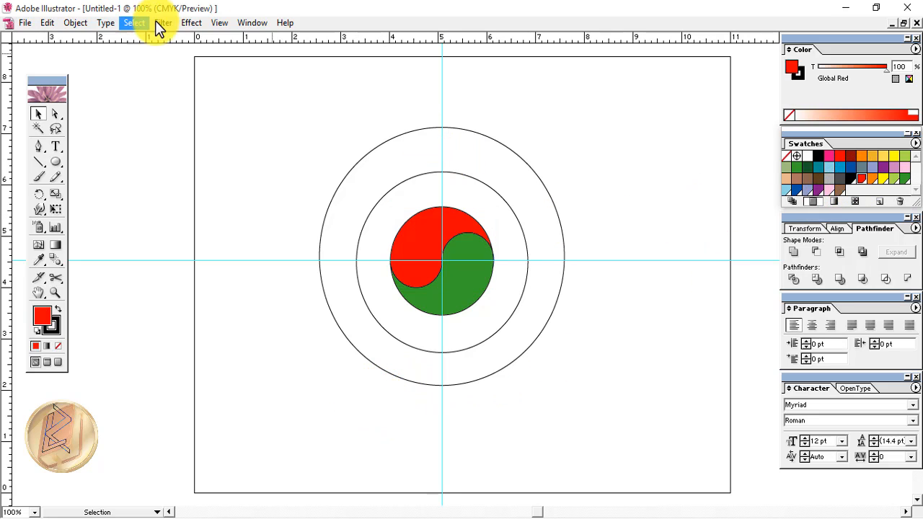
Hide the rulers and the cyan guides from the View menu
click(218, 24)
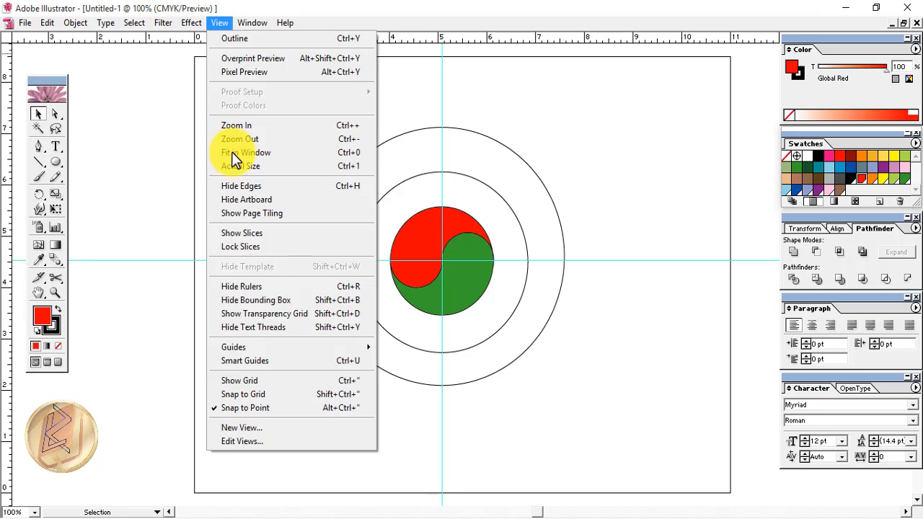
click(253, 287)
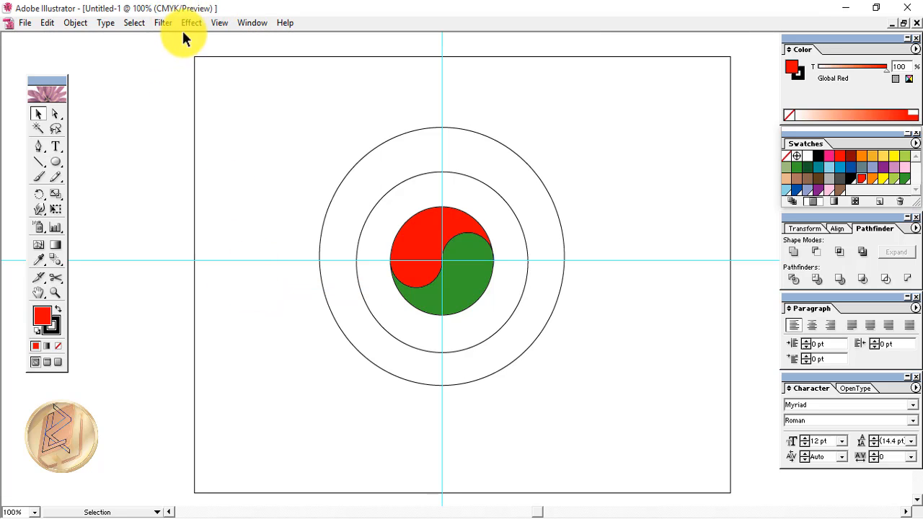
click(215, 22)
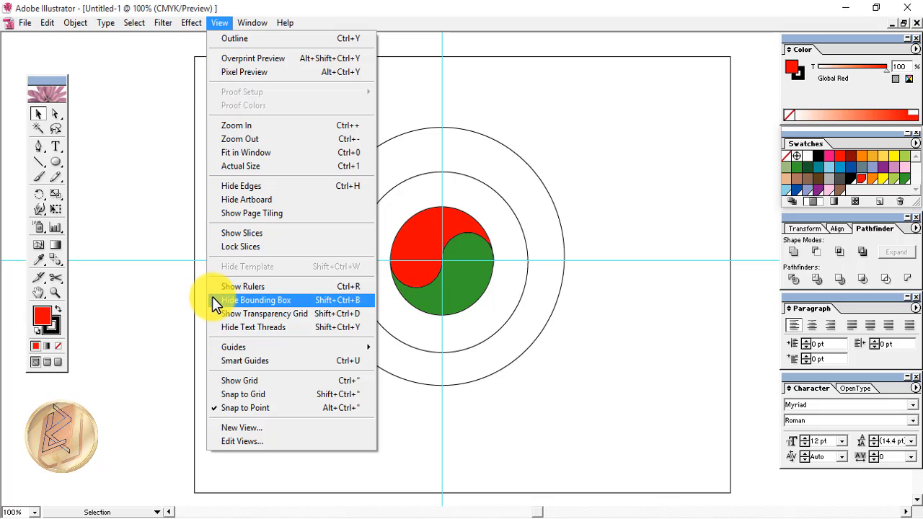
mouse_move(241, 347)
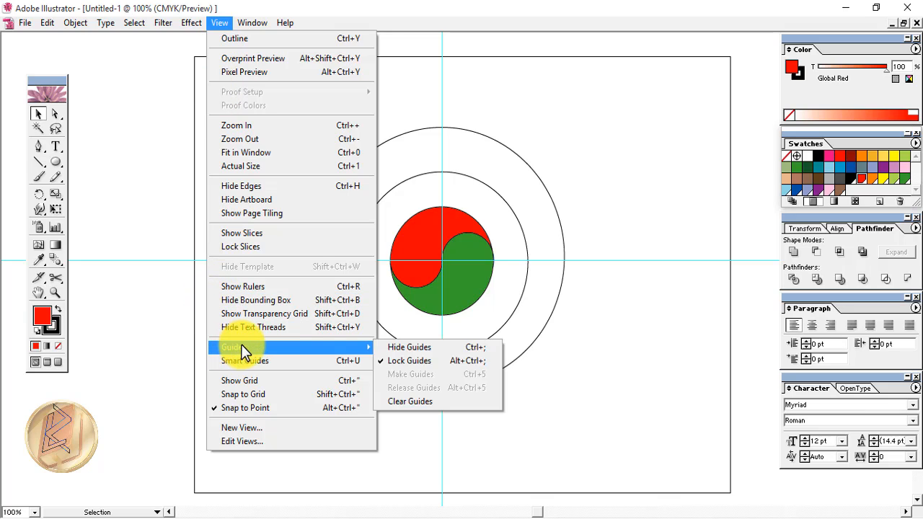
click(406, 349)
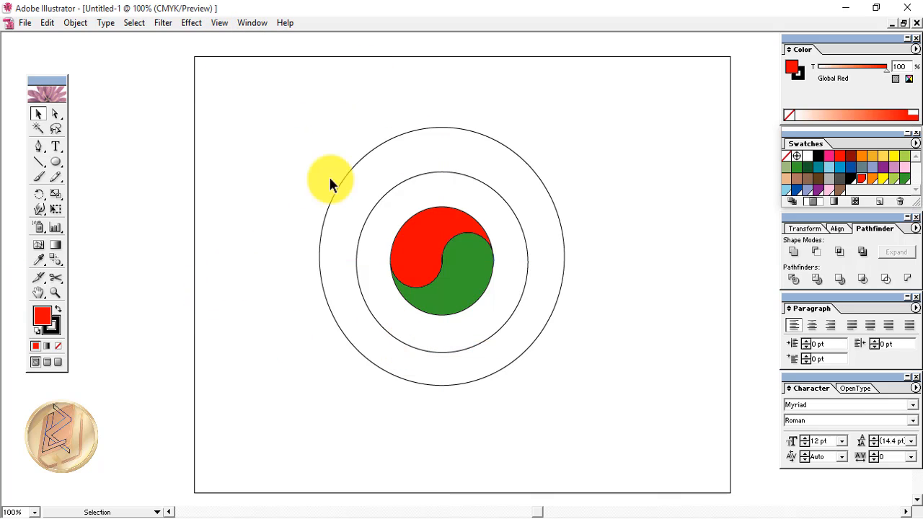
Paste a copy of the middle circle in front and shrink it from the centre into a double ring
click(447, 352)
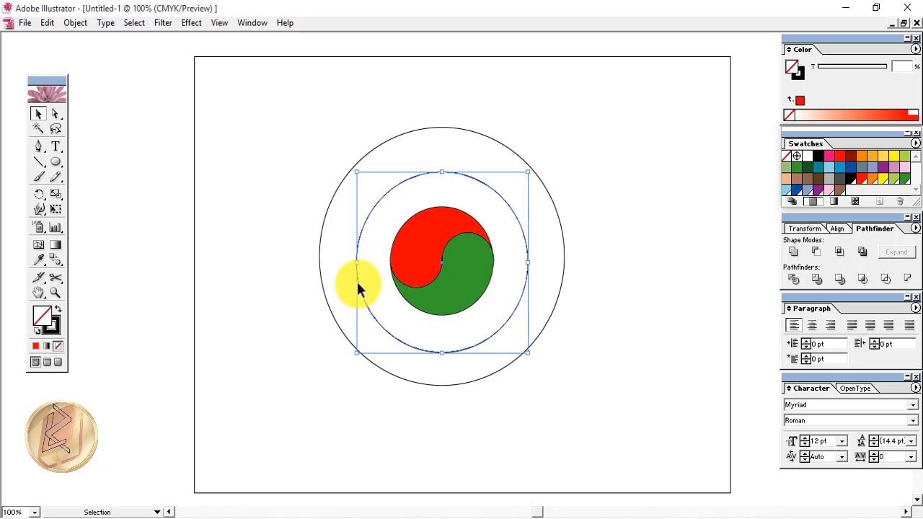
key(ctrl+c)
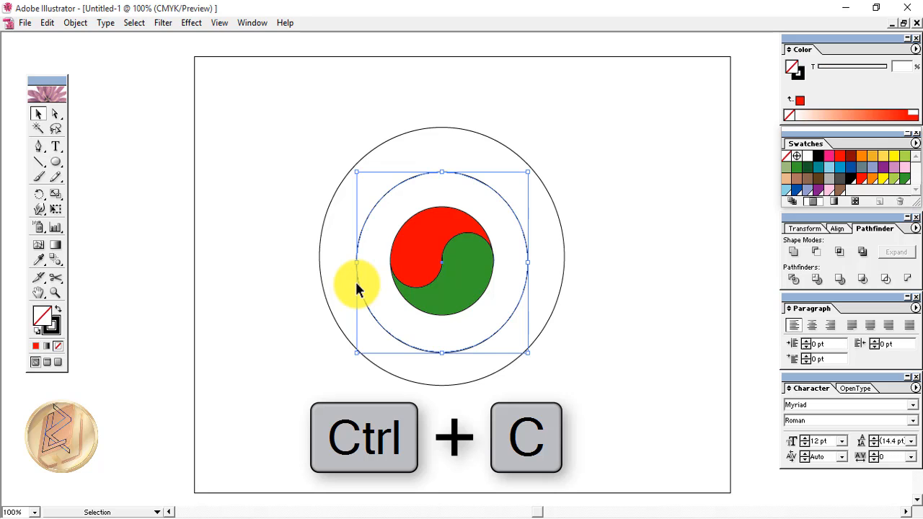
key(ctrl+f)
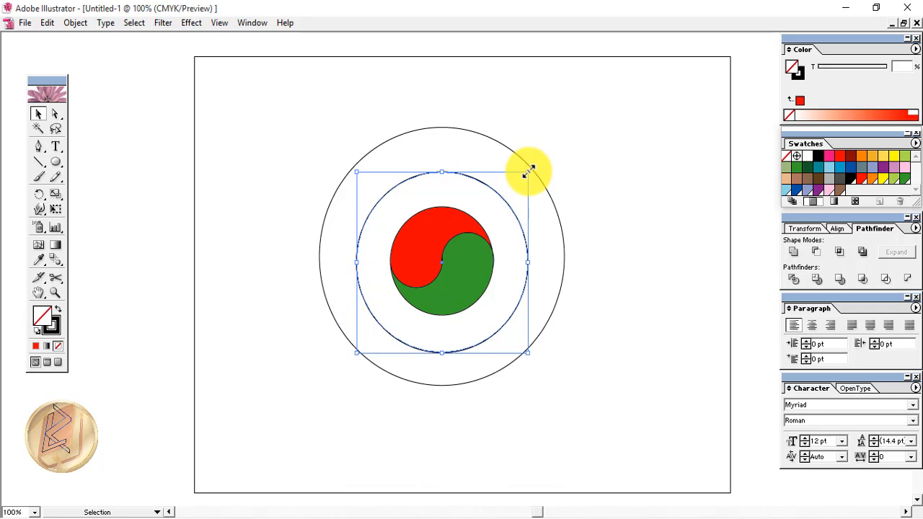
drag(529, 170, 527, 175)
key(alt+shift)
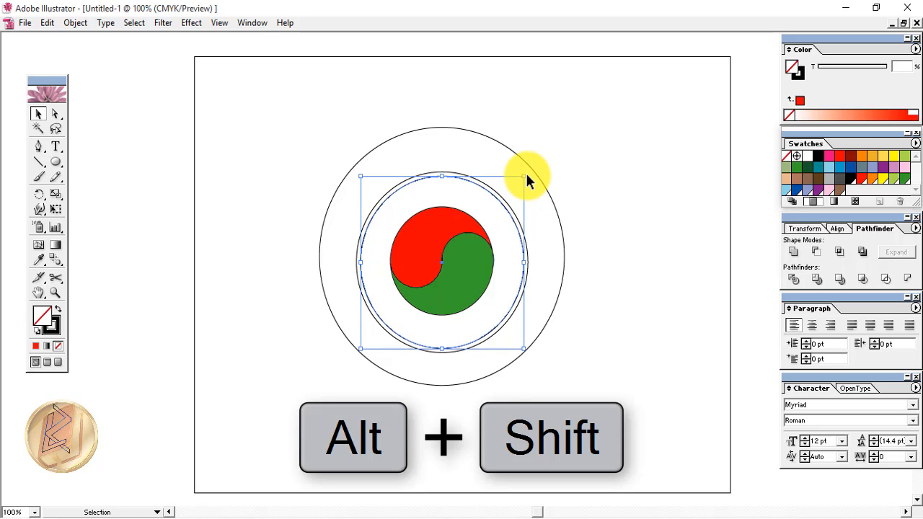
click(504, 422)
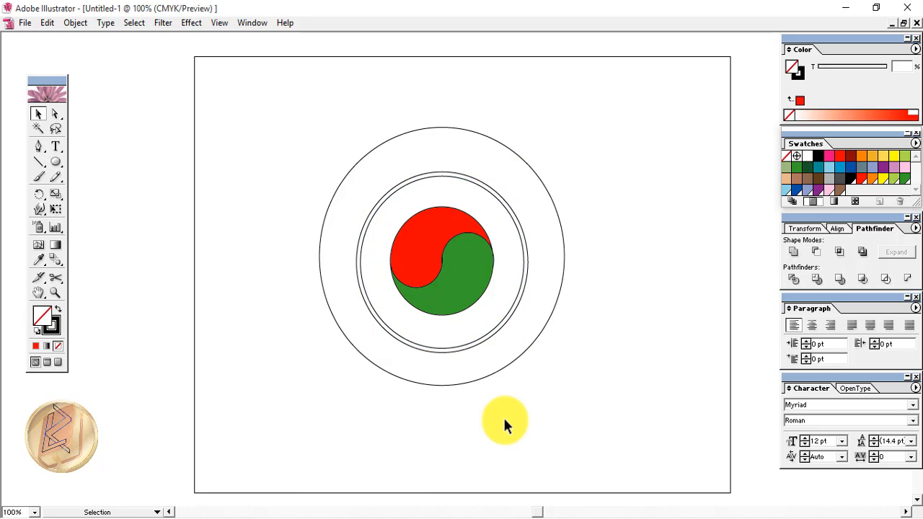
Paste a copy of the outer circle in front and enlarge it slightly from the centre
click(436, 384)
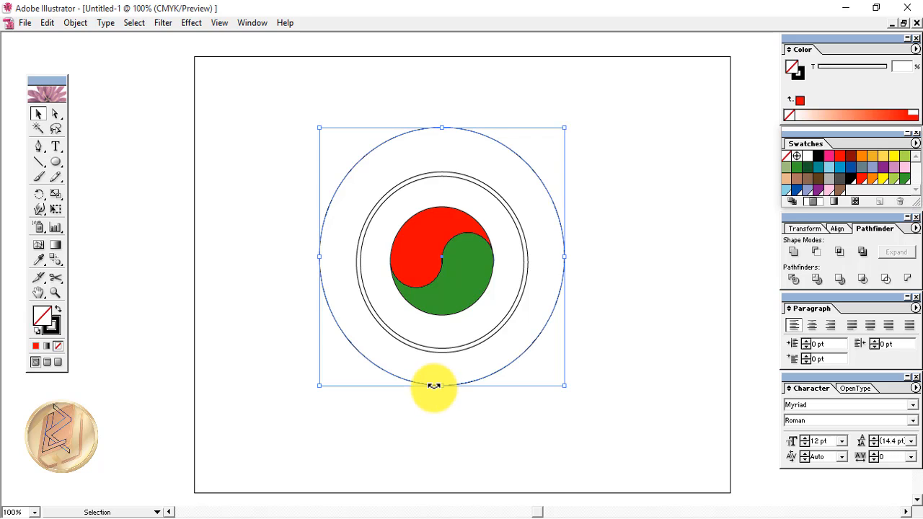
key(ctrl+c)
key(ctrl+f)
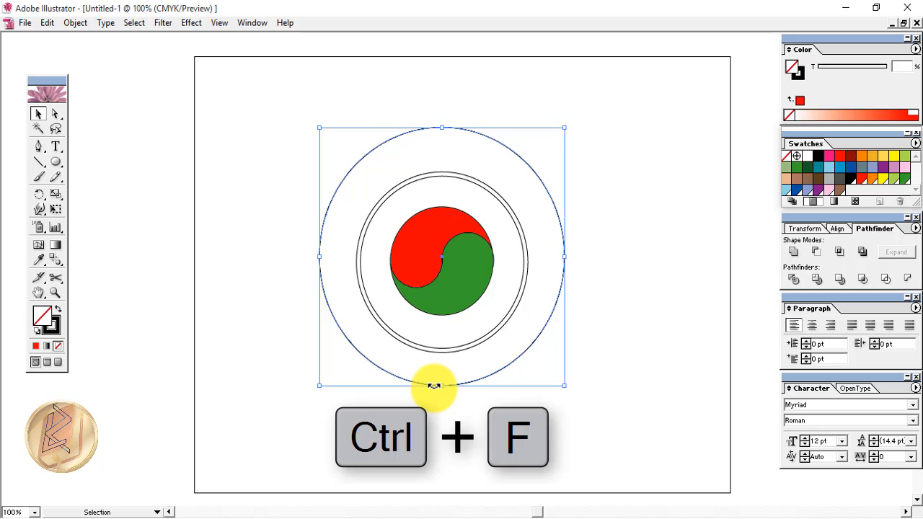
key(alt+shift)
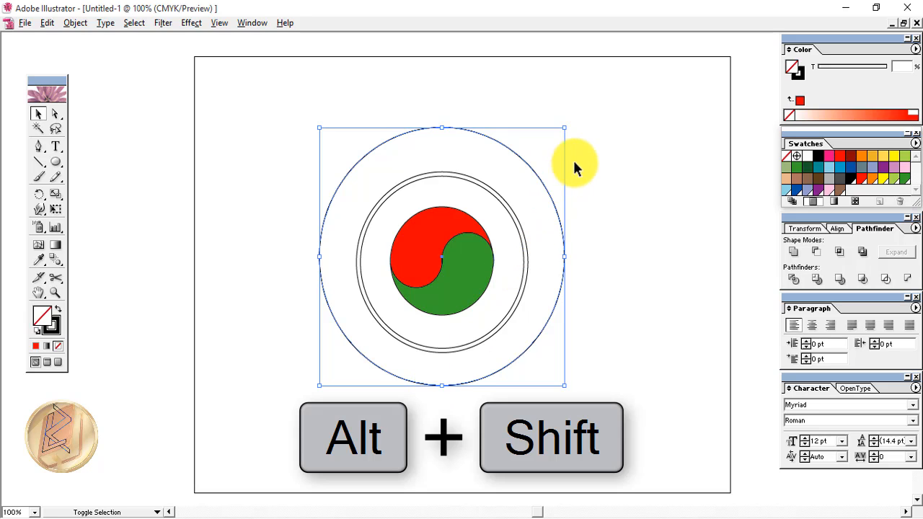
drag(564, 128, 572, 121)
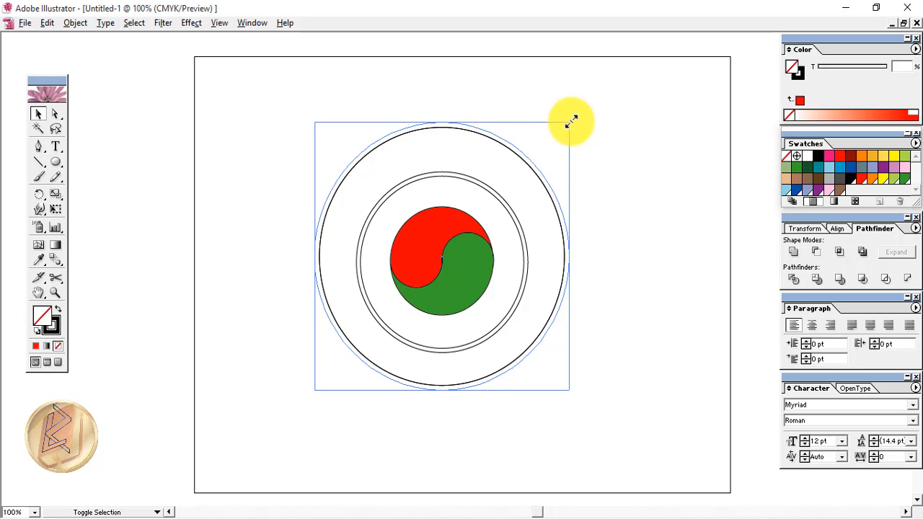
drag(570, 122, 572, 121)
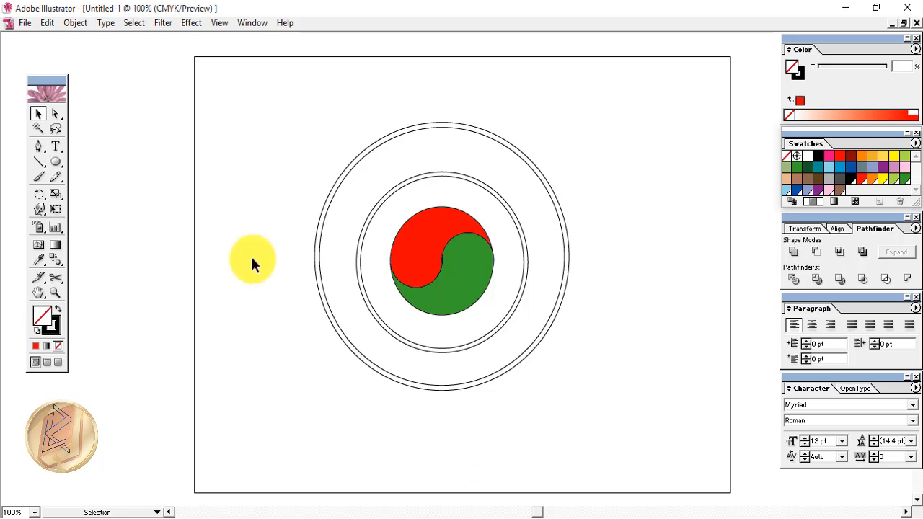
Draw a diagonal line across the lower-left rings and reflect a copy to the lower right
click(36, 161)
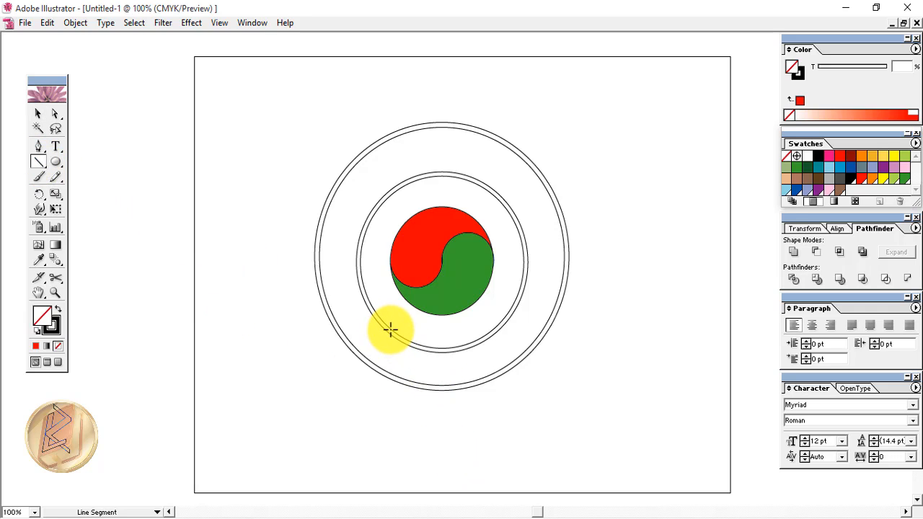
drag(393, 328, 361, 371)
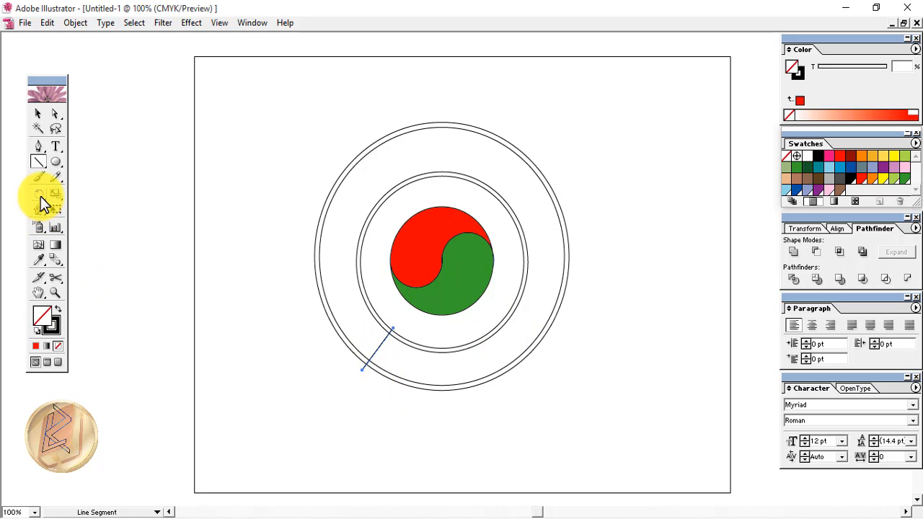
drag(41, 196, 70, 198)
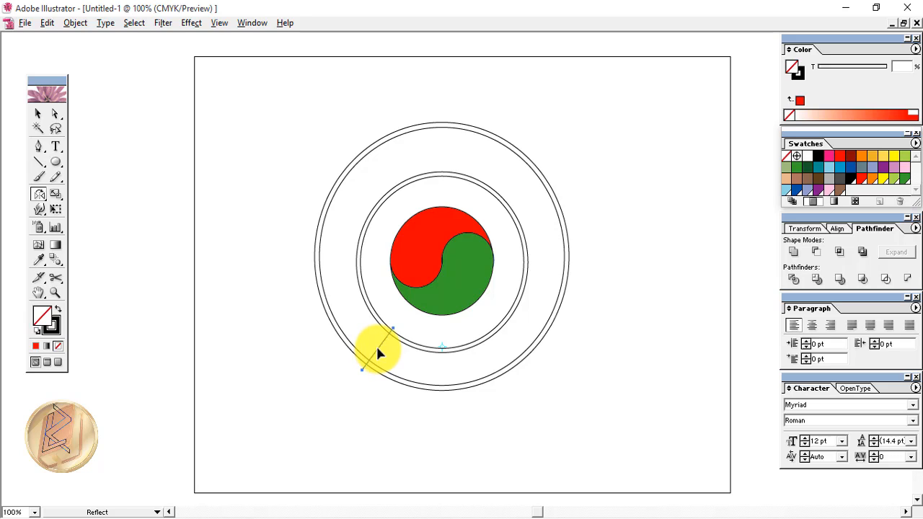
drag(377, 354, 446, 362)
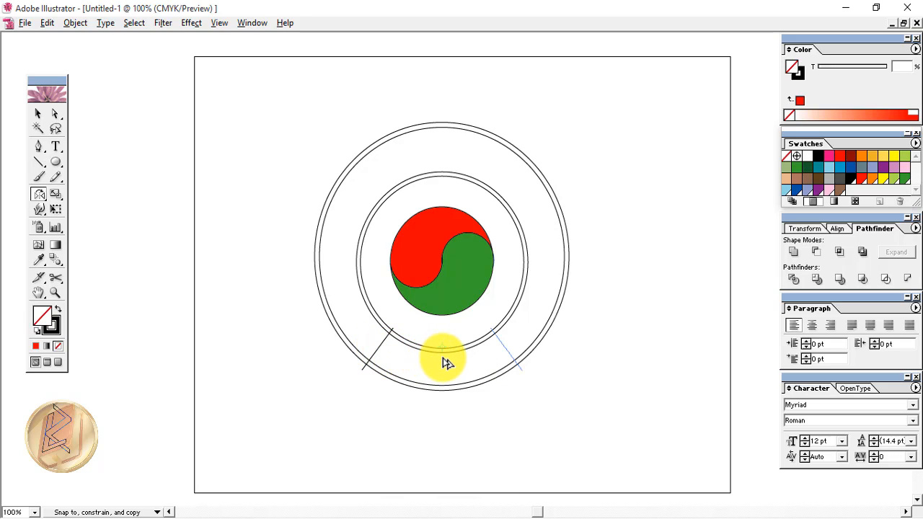
key(shift)
drag(446, 363, 445, 363)
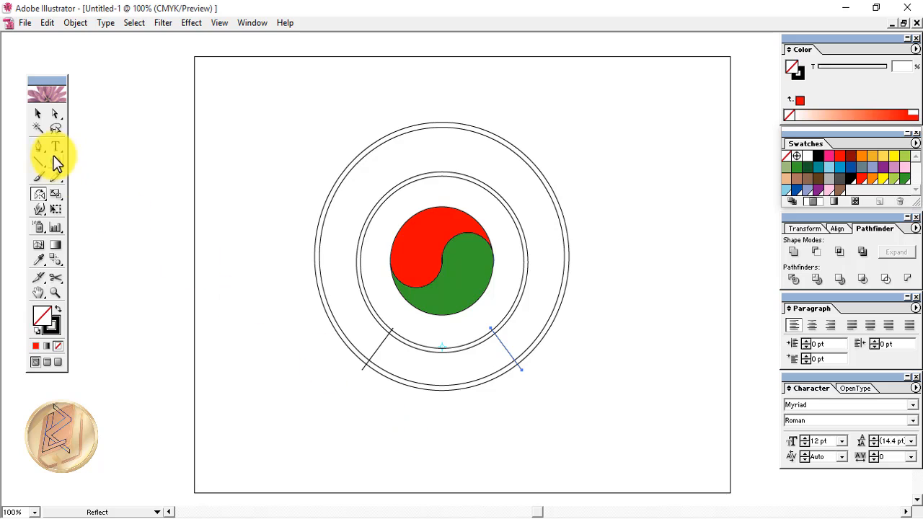
Select the inner circle, both lines and the outer circle, then apply Pathfinder Divide
click(36, 114)
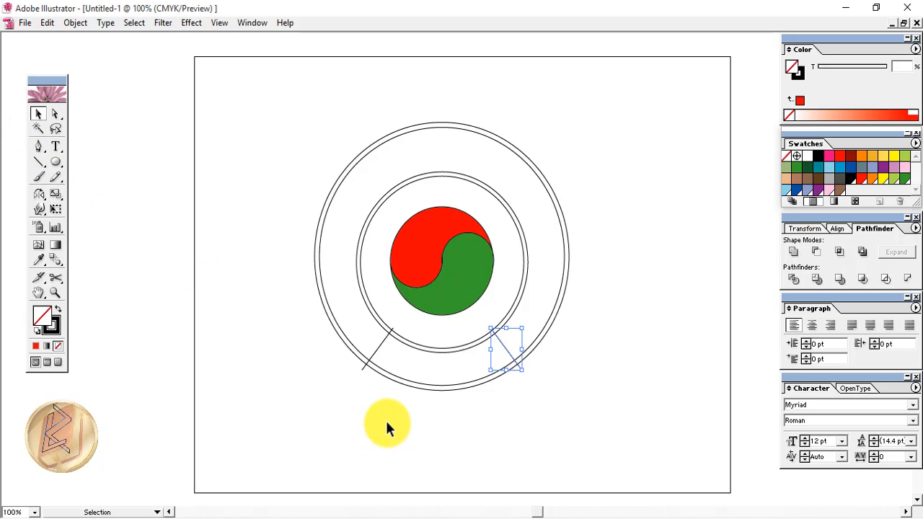
click(403, 334)
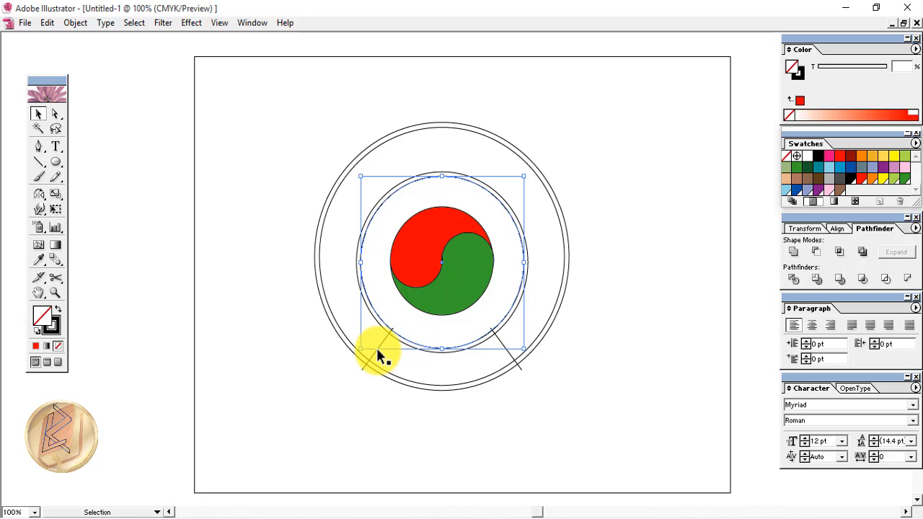
shift+click(376, 346)
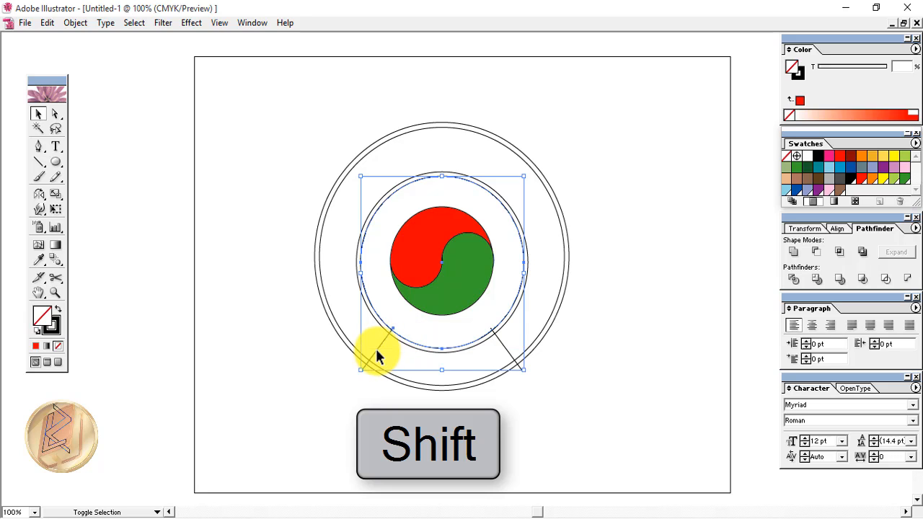
shift+click(503, 345)
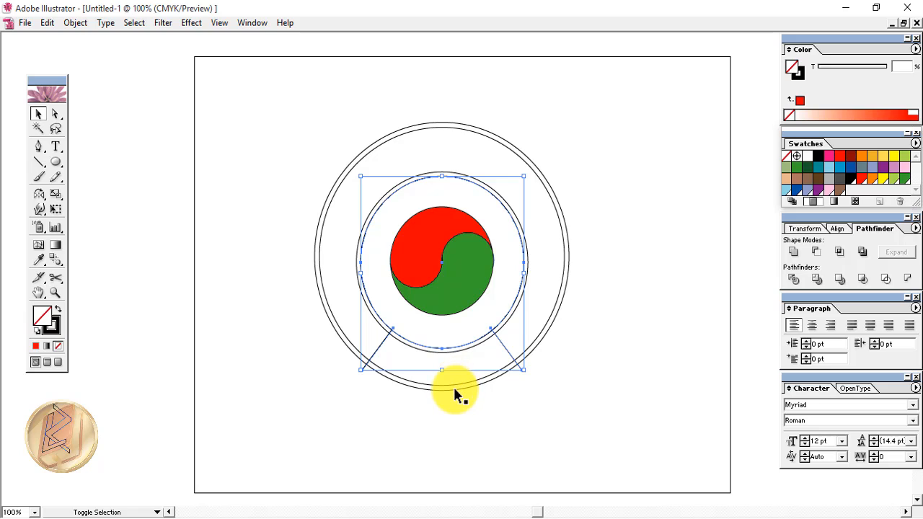
shift+click(454, 389)
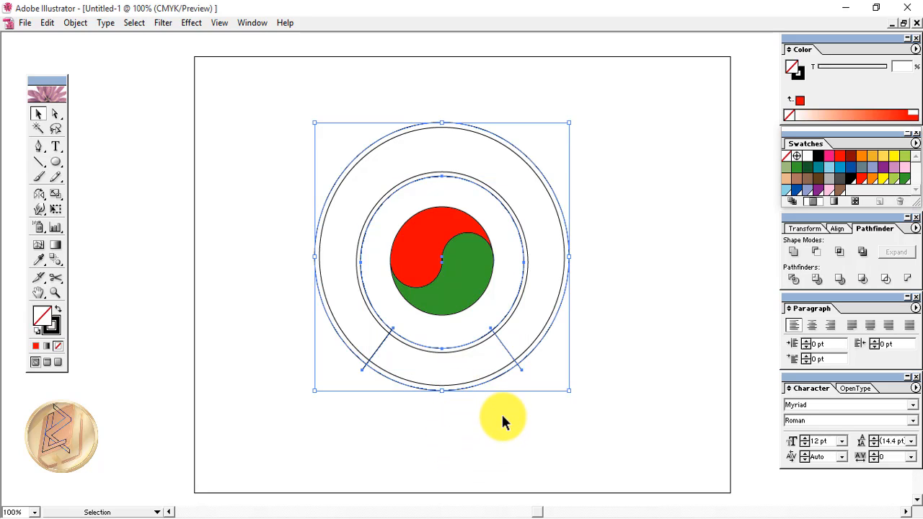
click(800, 286)
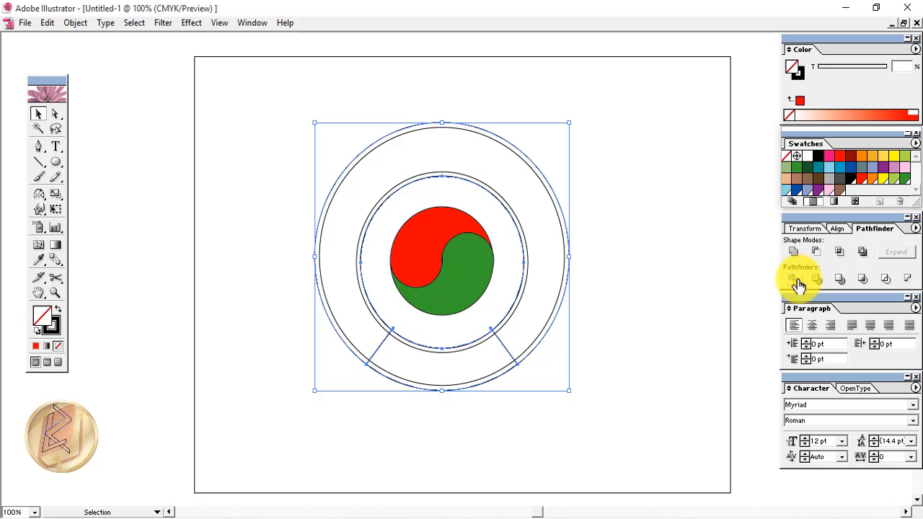
Ungroup the divided pieces and delete the leftover outer and inner ring circles
right_click(323, 305)
click(353, 346)
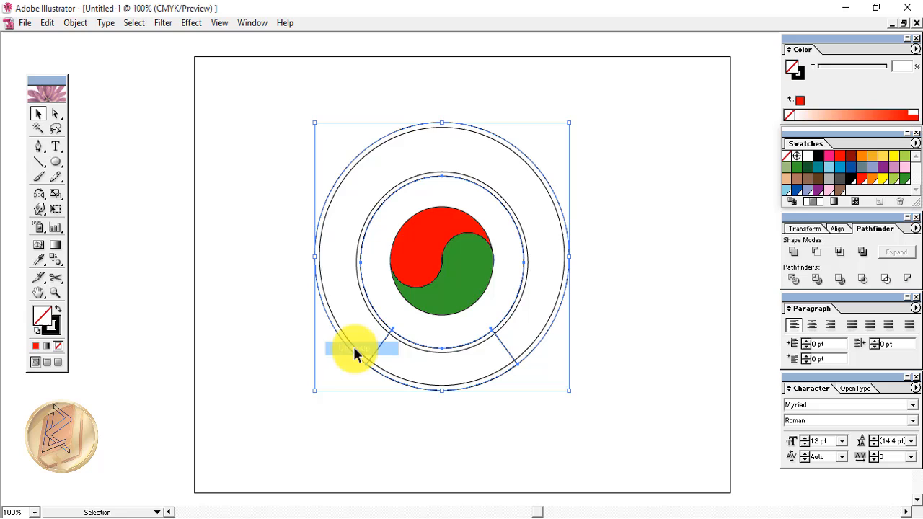
click(278, 355)
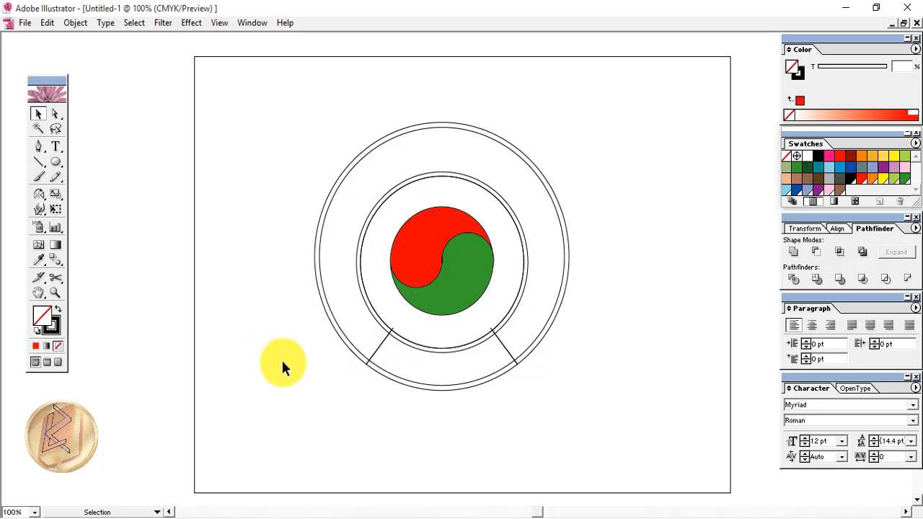
click(322, 303)
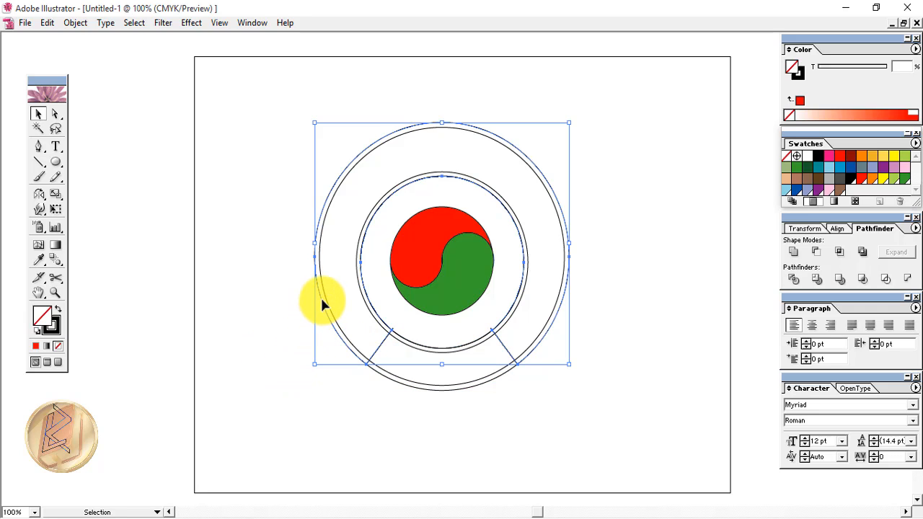
key(Delete)
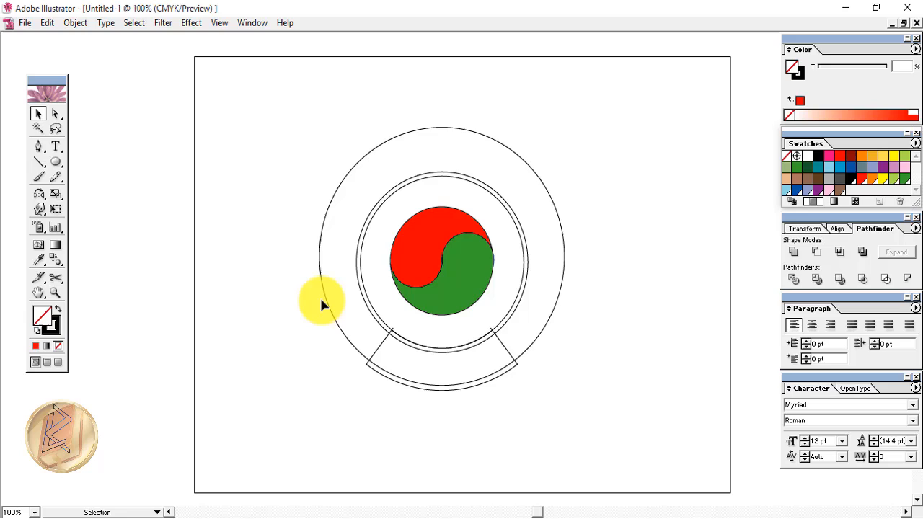
click(370, 303)
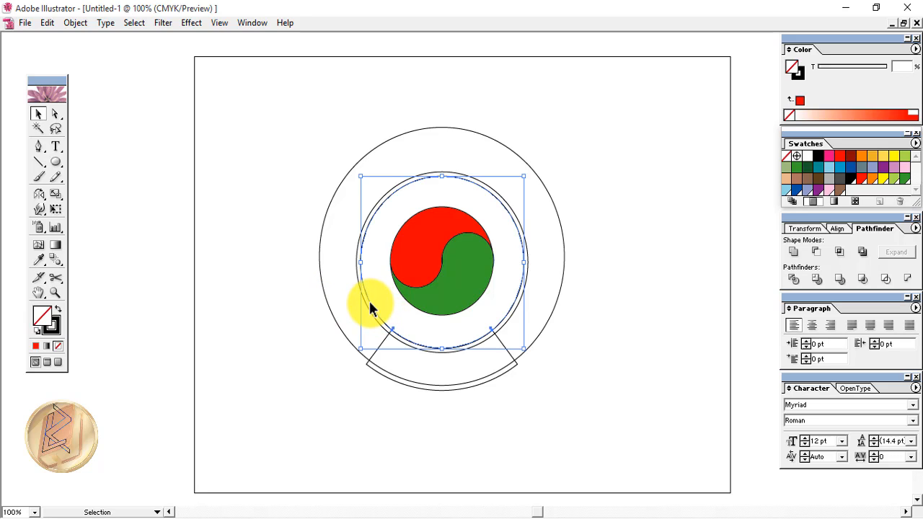
key(Delete)
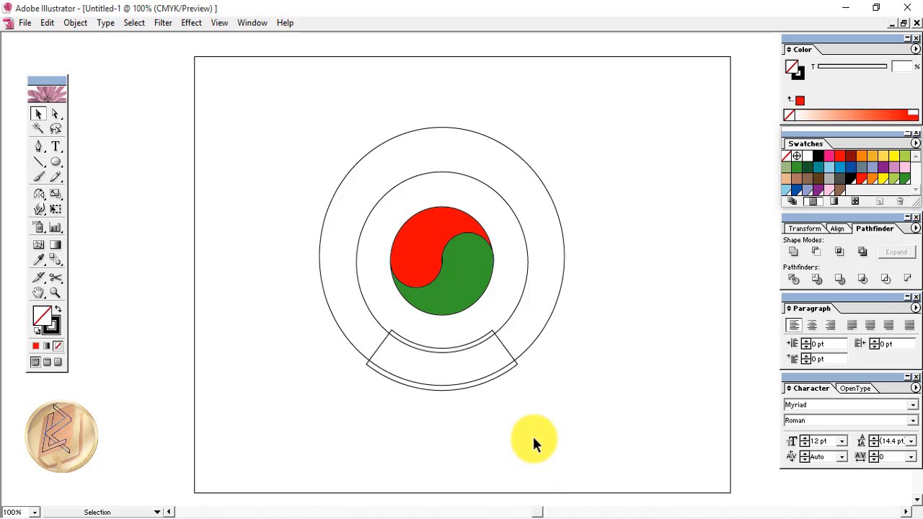
Fill the bottom band light blue and the outer disc lime green
click(374, 351)
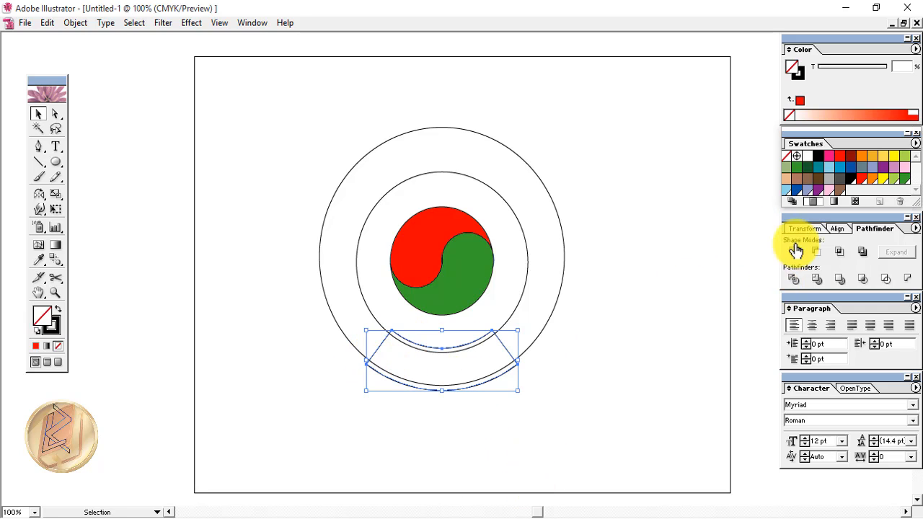
click(789, 196)
click(344, 178)
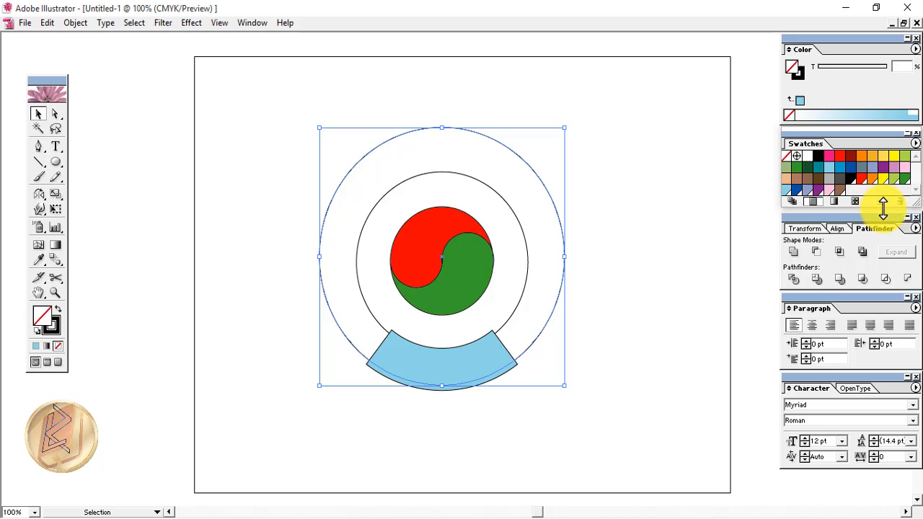
double_click(906, 157)
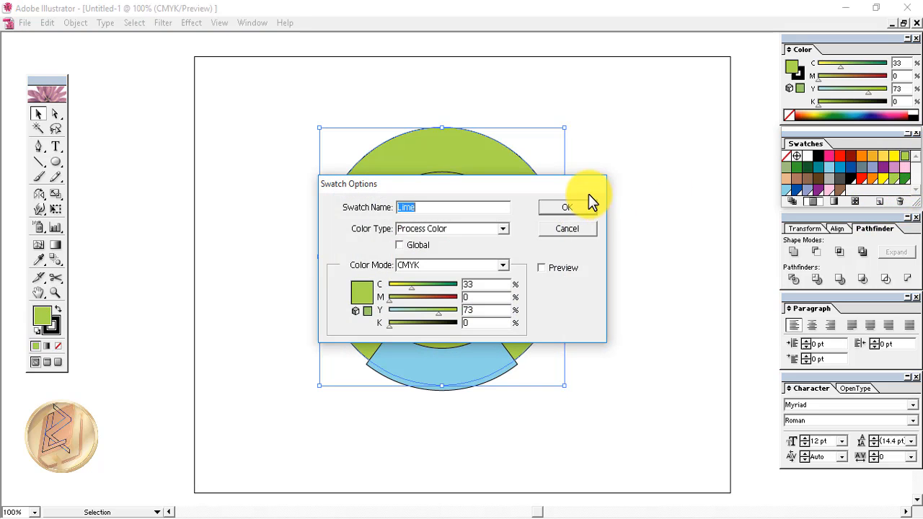
click(579, 206)
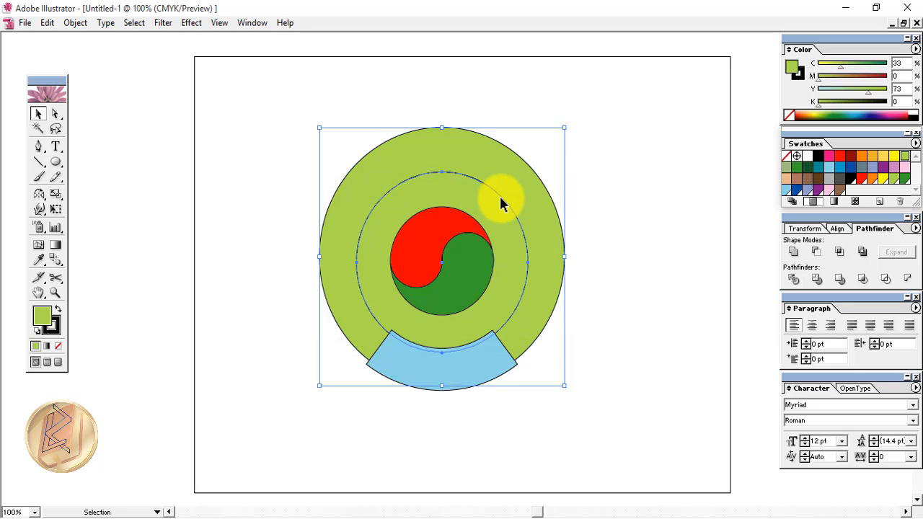
Fill the middle circle lime, then darken it with the K slider to about 15%
click(503, 205)
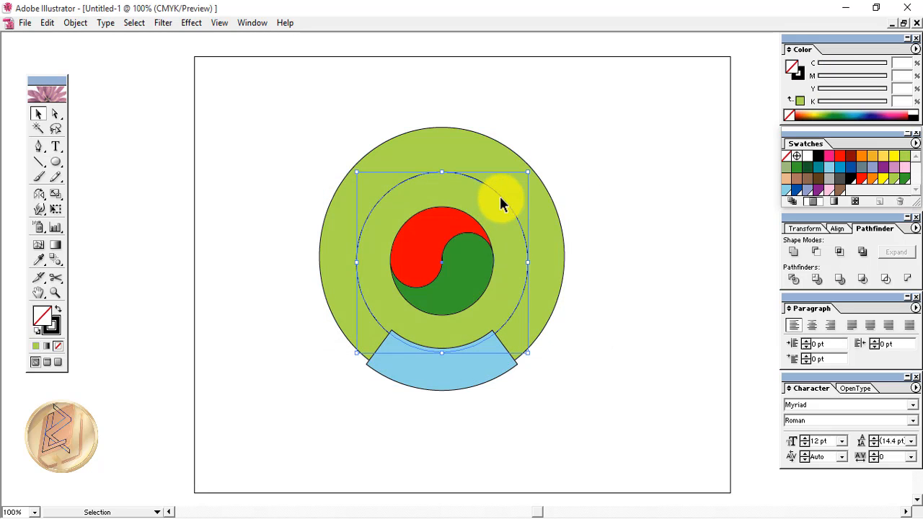
click(907, 159)
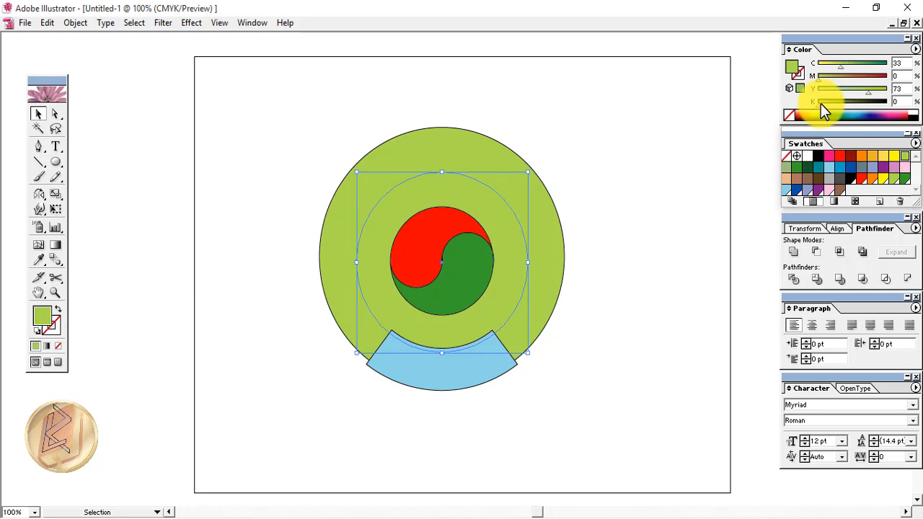
drag(820, 105, 824, 106)
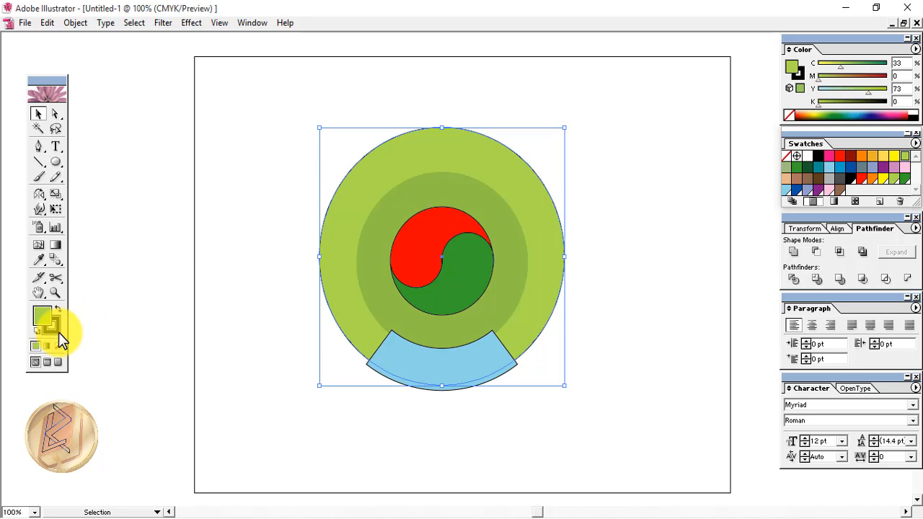
click(56, 330)
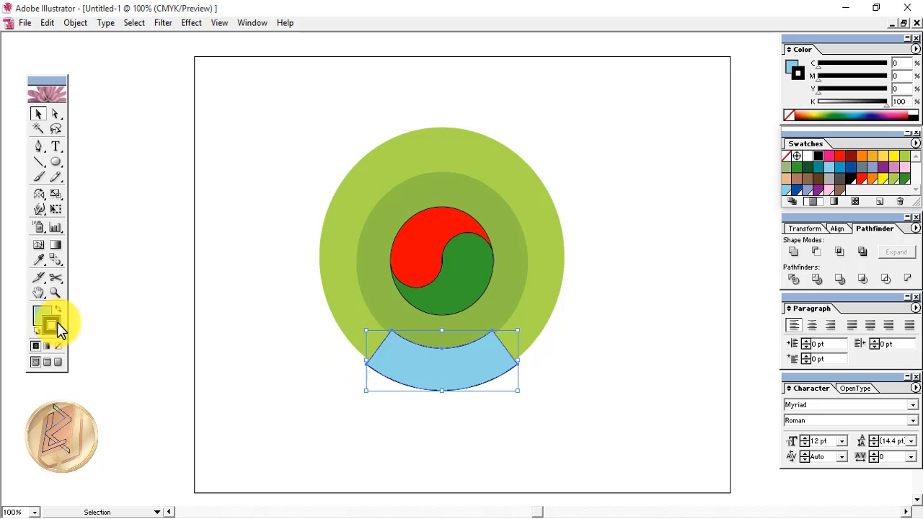
Give the blue band a white stroke with a 3 pt weight
click(808, 158)
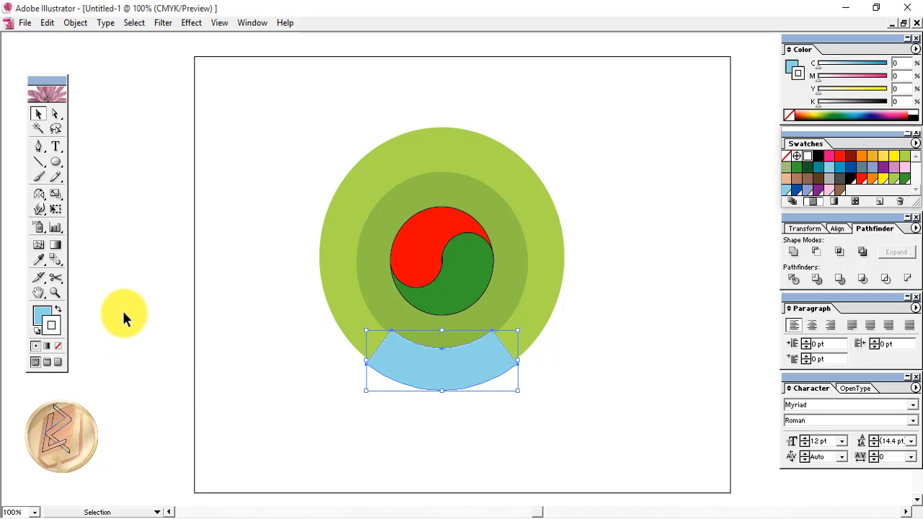
click(252, 23)
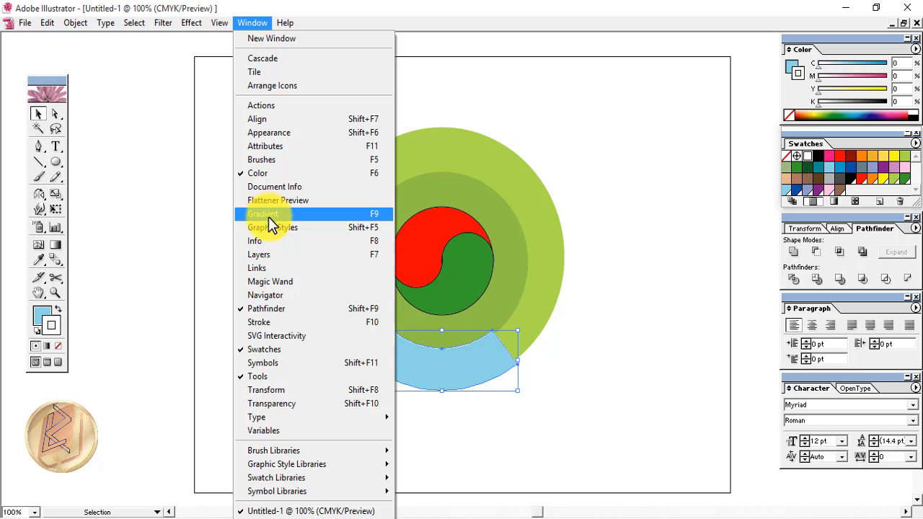
click(269, 321)
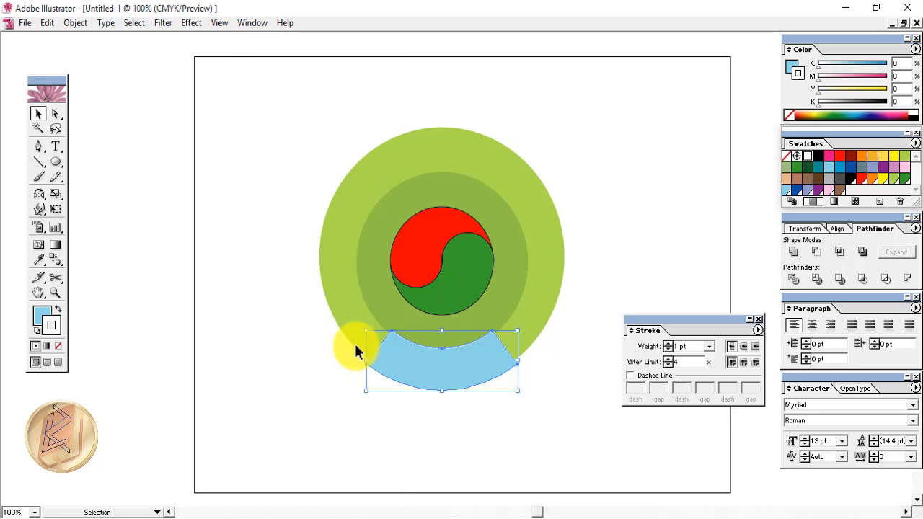
click(683, 347)
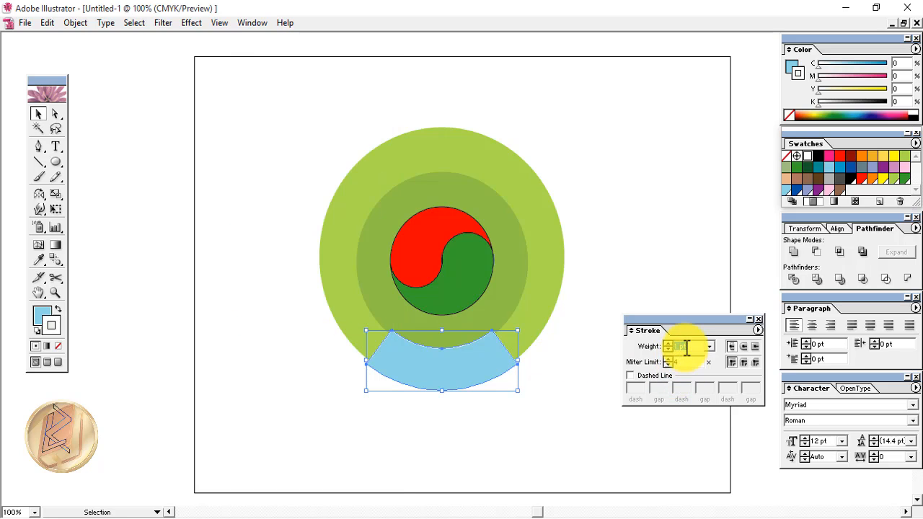
text(3)
key(Return)
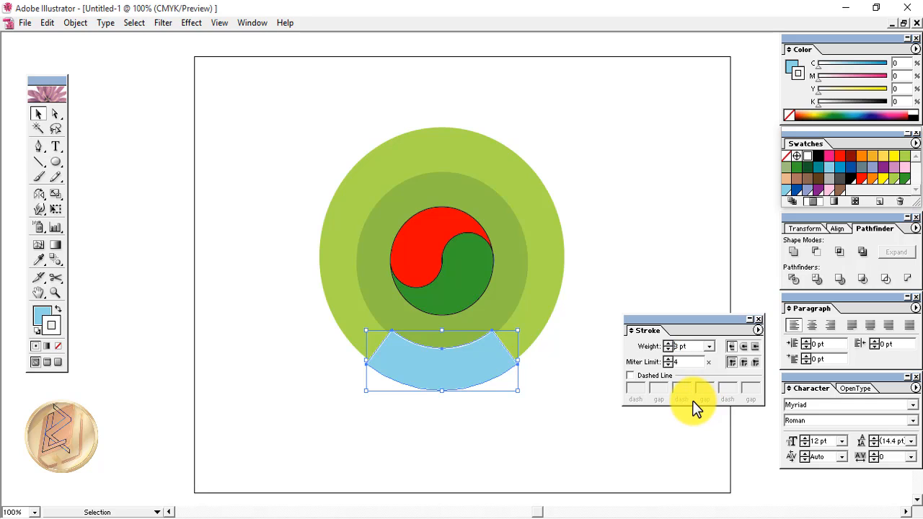
click(38, 148)
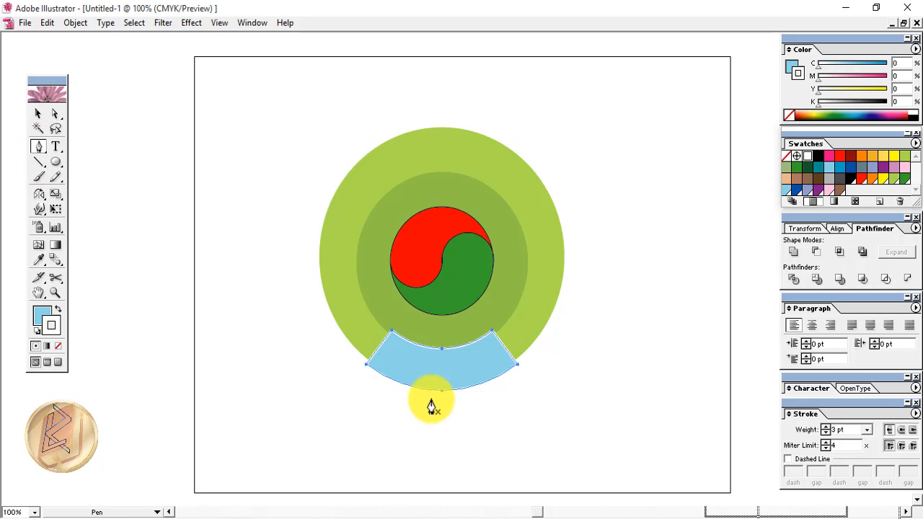
Draw a curved path across the blue band and type BANGLADESH along it
click(398, 359)
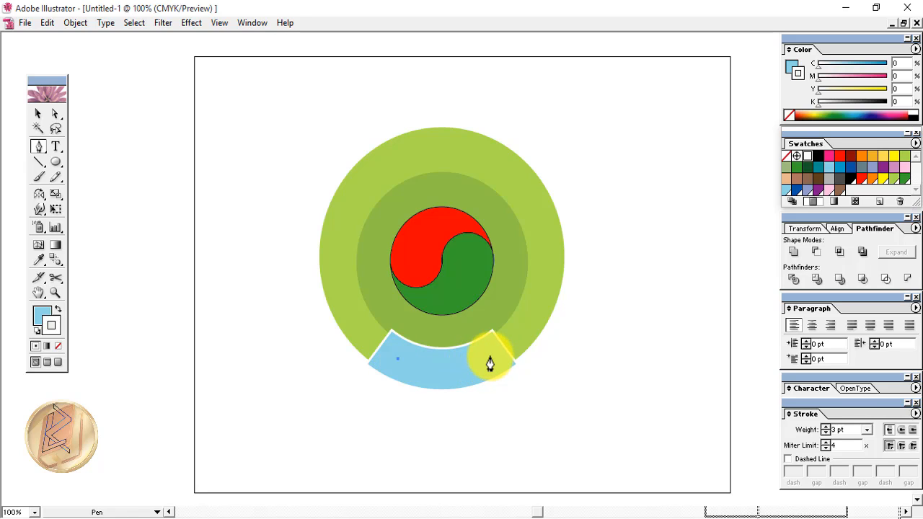
mouse_move(489, 358)
mouse_down()
mouse_move(510, 337)
mouse_move(534, 332)
mouse_up()
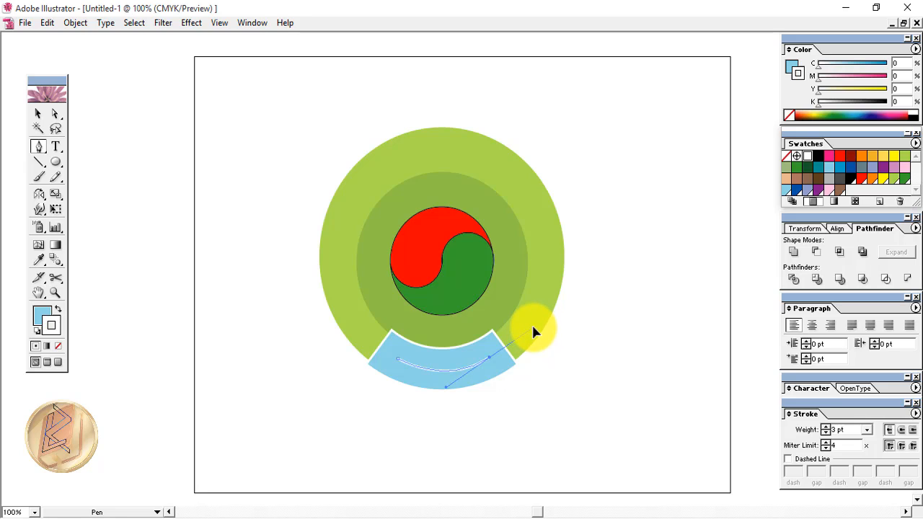
click(489, 358)
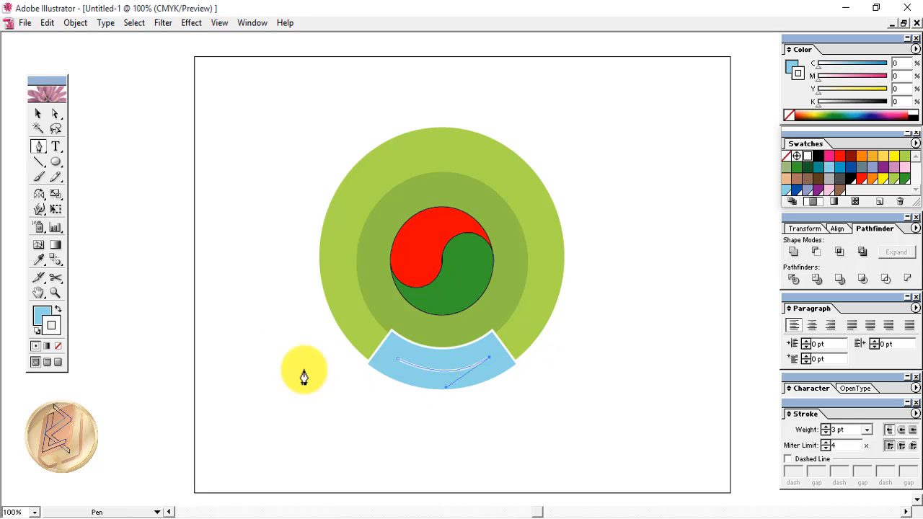
drag(55, 150, 104, 154)
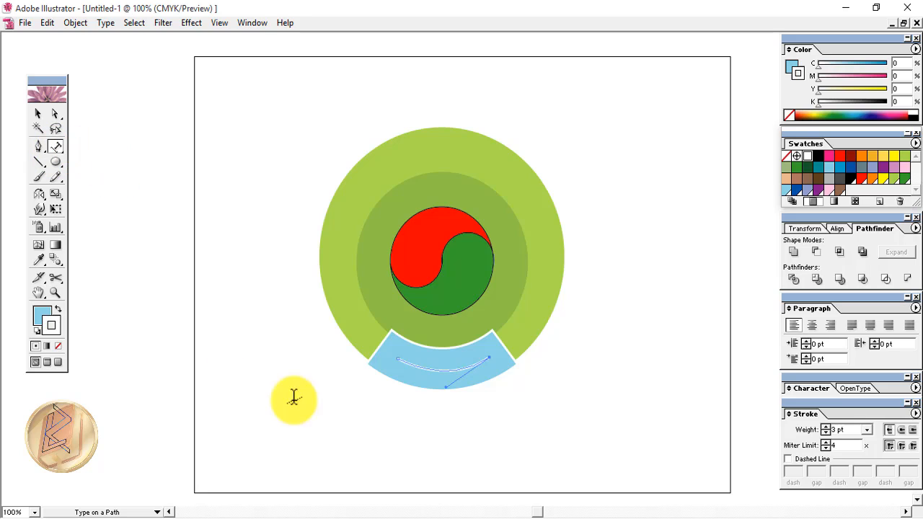
click(406, 363)
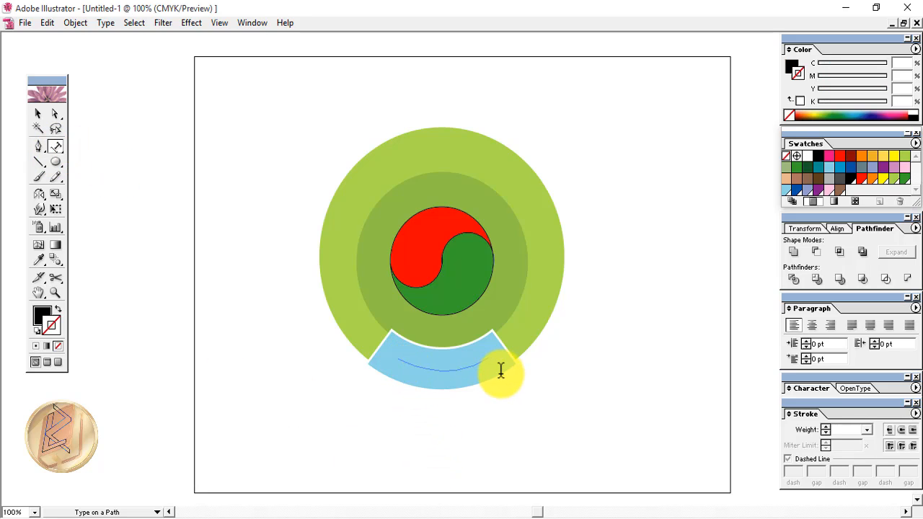
text(BANGLADESH)
Centre BANGLADESH on the curve, enlarge it to 21 pt and nudge it slightly left
key(ctrl+a)
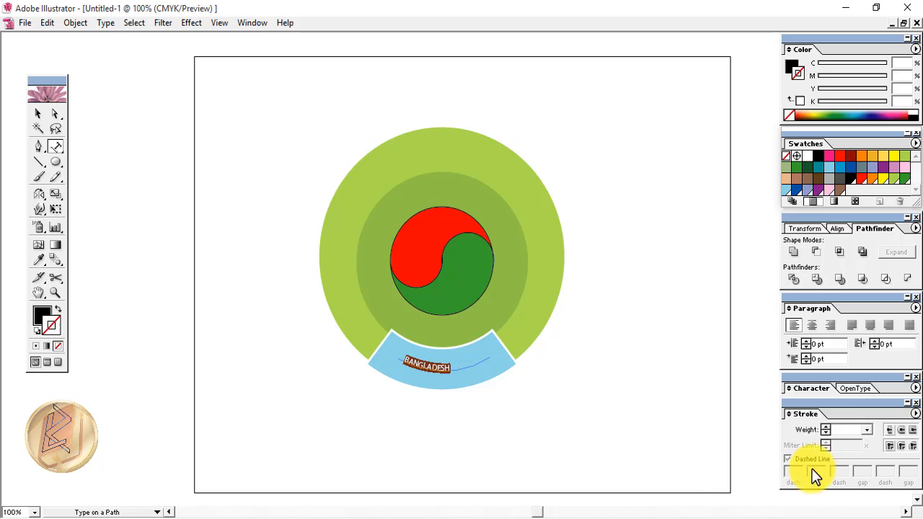
click(812, 333)
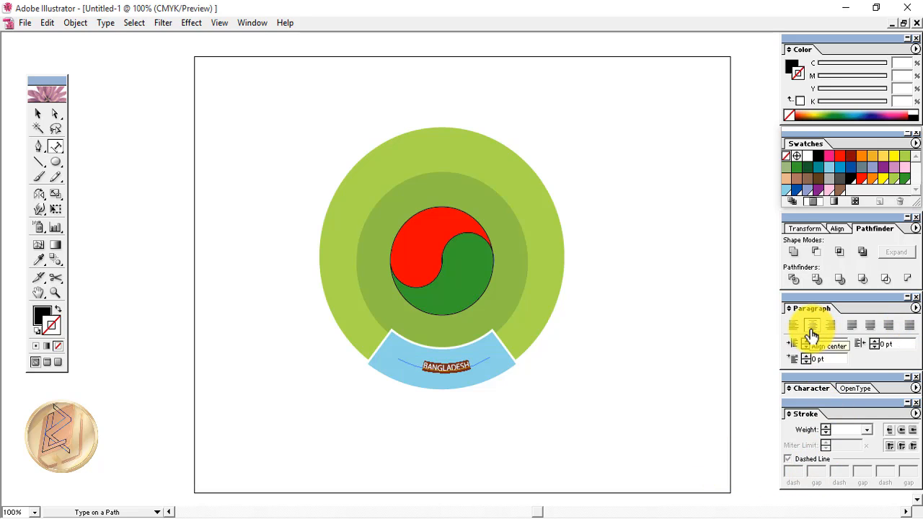
click(811, 388)
click(826, 440)
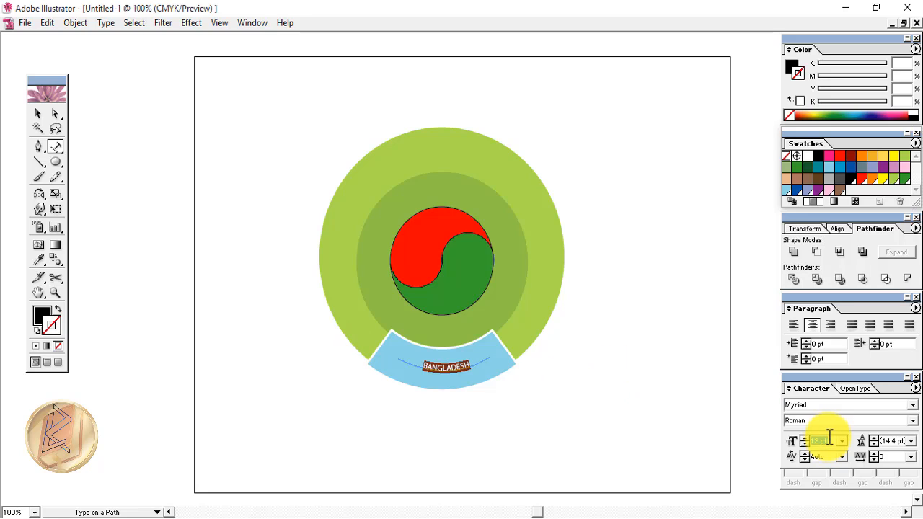
key(Up)
key(Up)
key(Up)
key(Up)
key(Up)
key(Up)
key(Up)
key(Up)
key(Up)
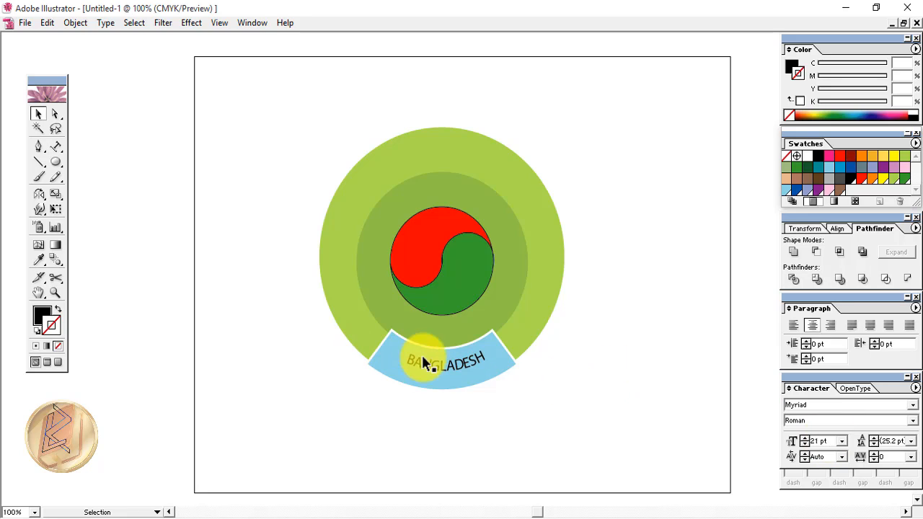
click(424, 364)
key(Left)
key(Left)
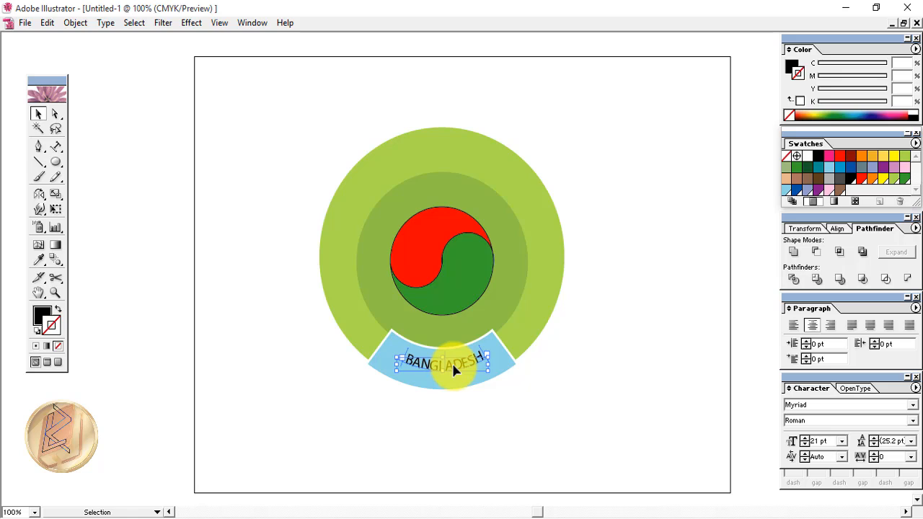
click(445, 420)
click(427, 369)
click(446, 418)
click(448, 368)
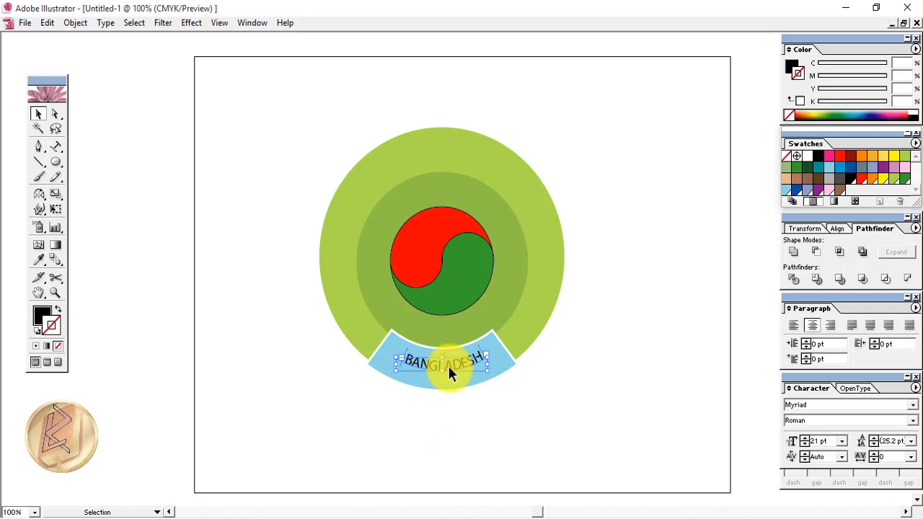
Colour the BANGLADESH text red
key(t)
click(478, 353)
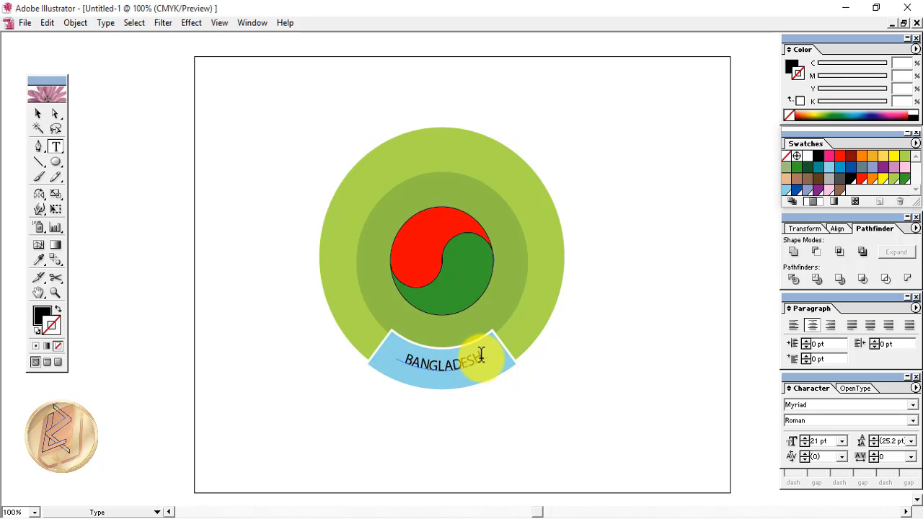
double_click(472, 355)
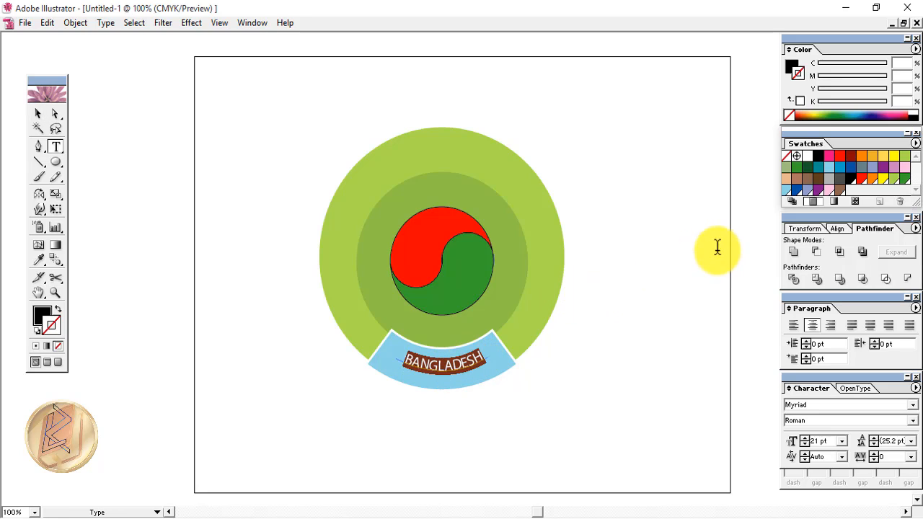
click(862, 179)
click(661, 388)
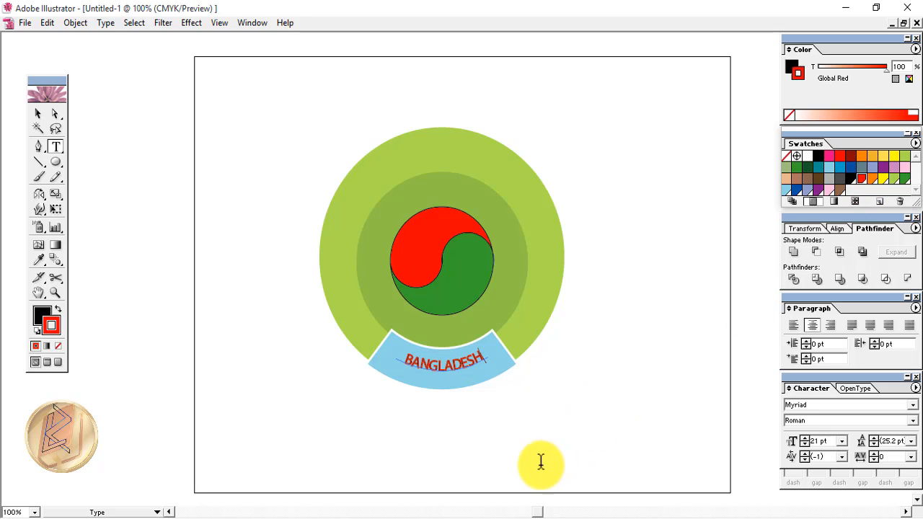
key(Escape)
Apply a Zig Zag effect to the red yin-yang half with preview on
click(424, 213)
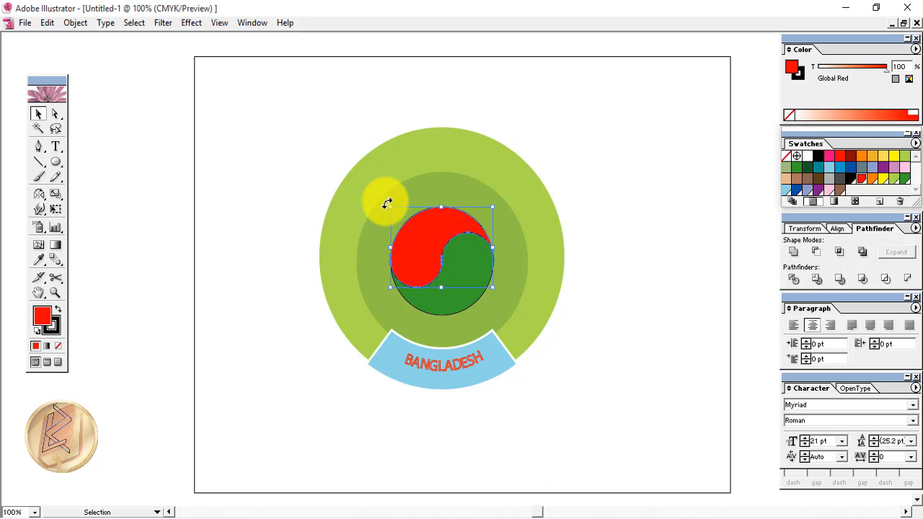
click(201, 22)
mouse_move(218, 122)
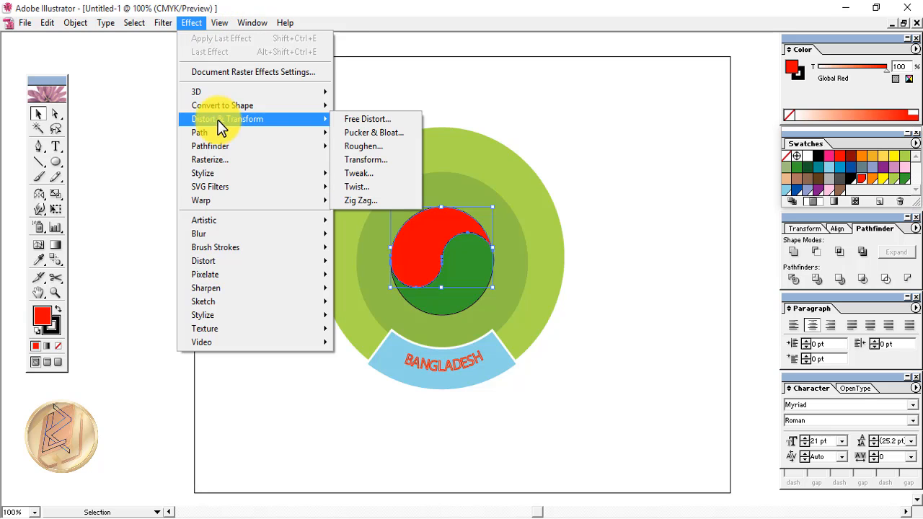
click(360, 200)
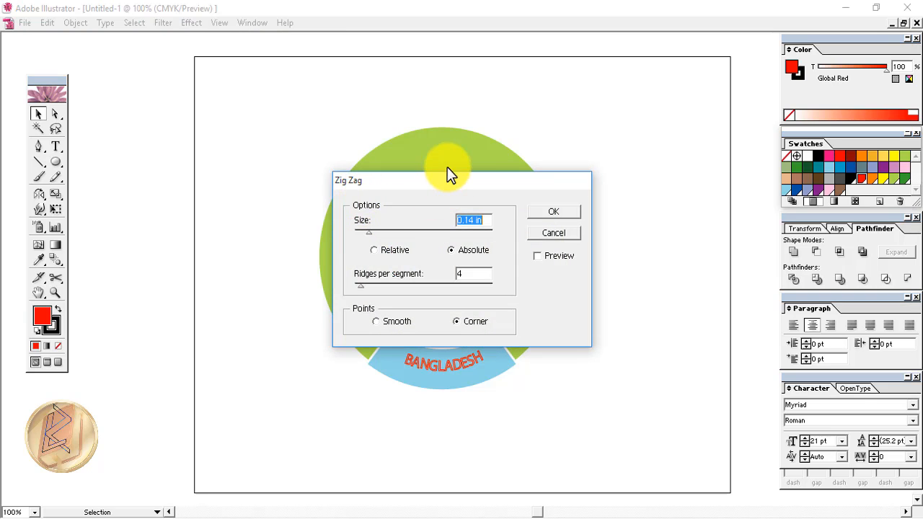
drag(451, 178, 672, 152)
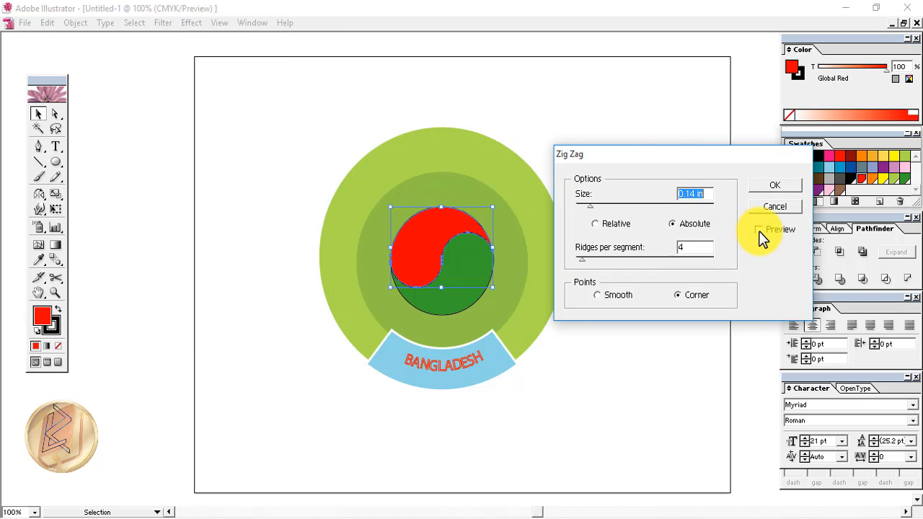
click(758, 229)
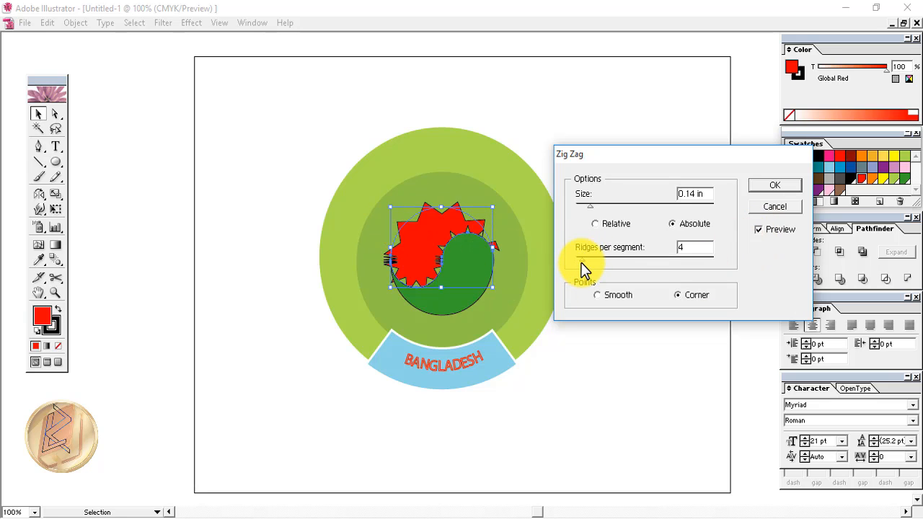
Set the zig-zag to 20 ridges per segment and 0.49 in size
drag(582, 258, 722, 258)
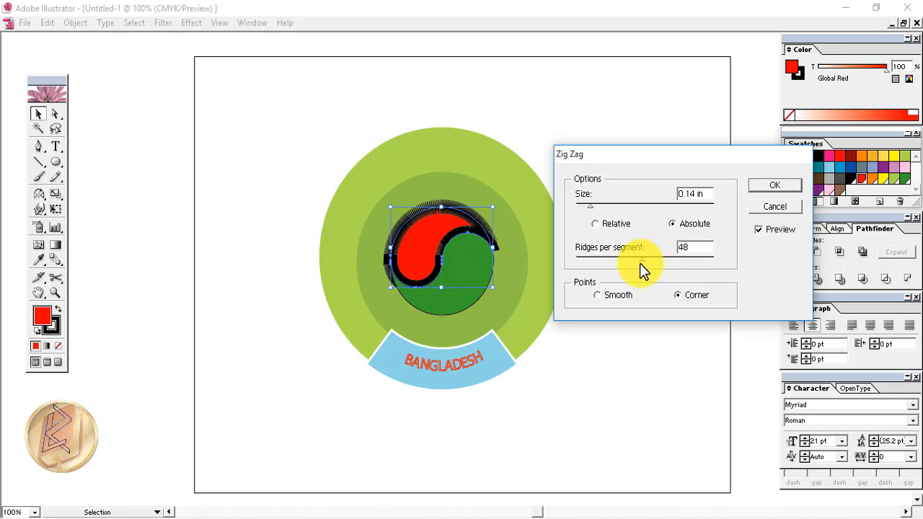
drag(639, 263, 592, 263)
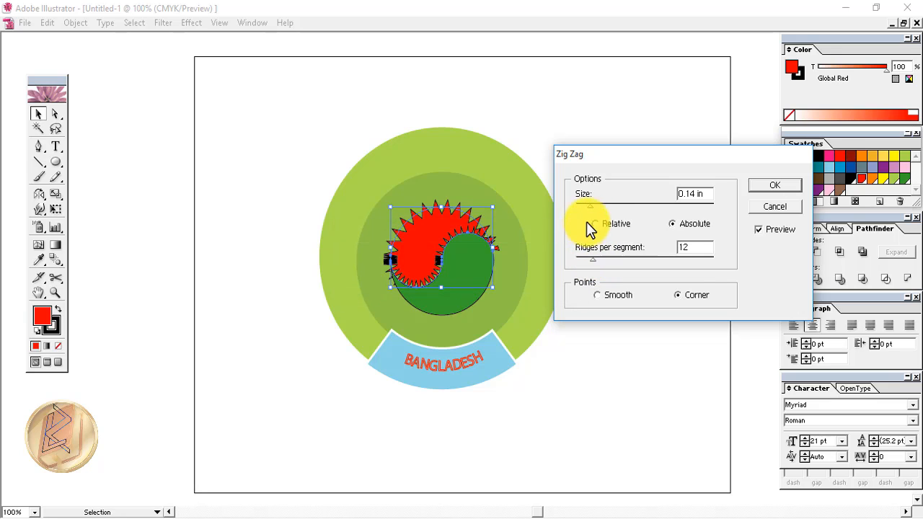
drag(590, 207, 629, 210)
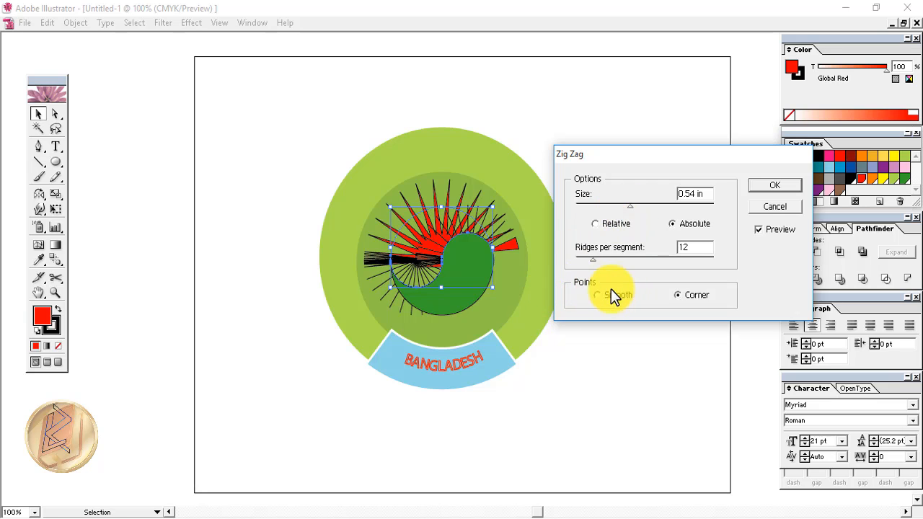
drag(598, 260, 603, 259)
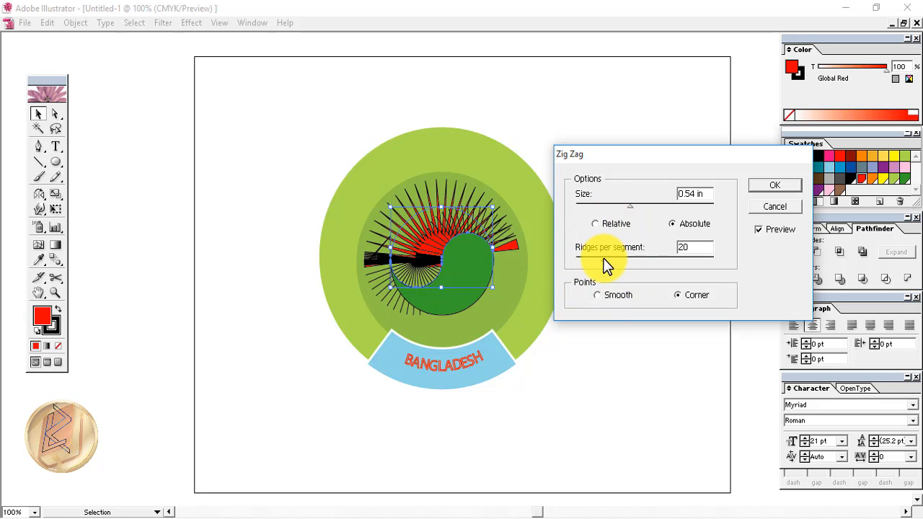
click(625, 207)
drag(631, 209, 623, 207)
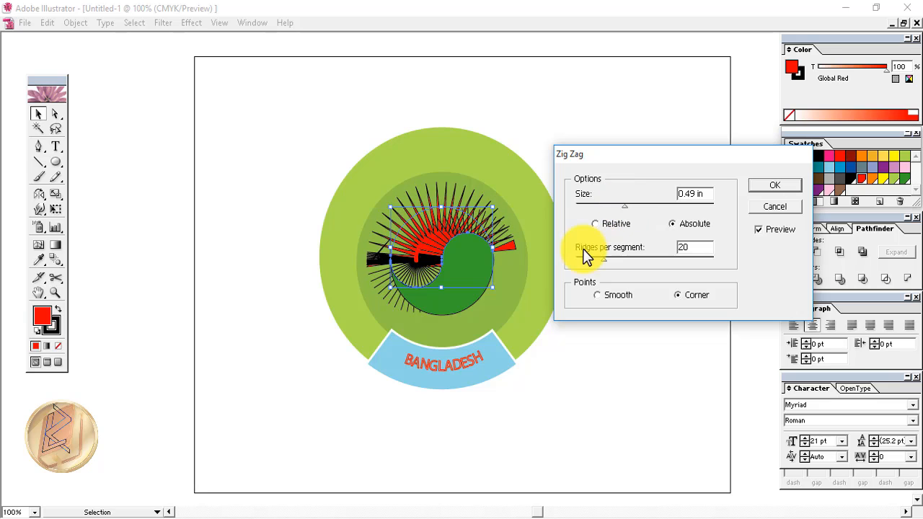
Confirm the red half's zig-zag, then start a previewed Zig Zag on the green half
click(773, 186)
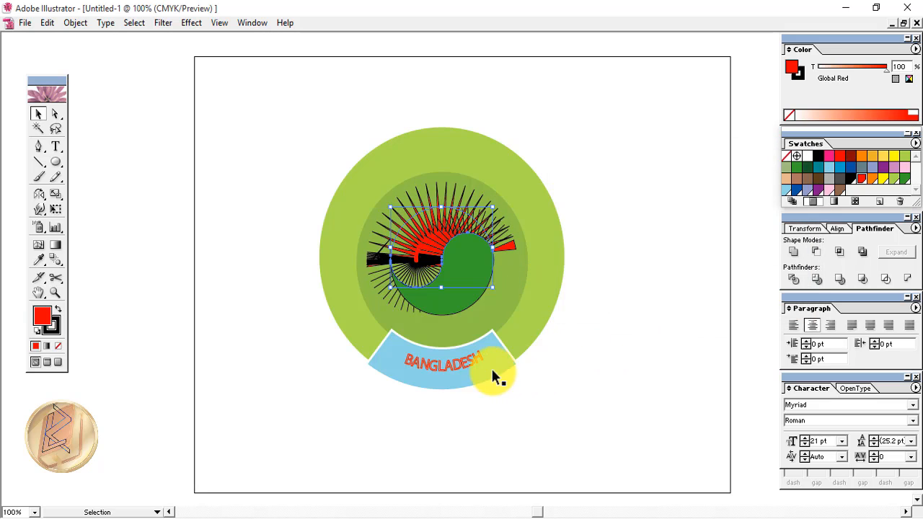
click(471, 289)
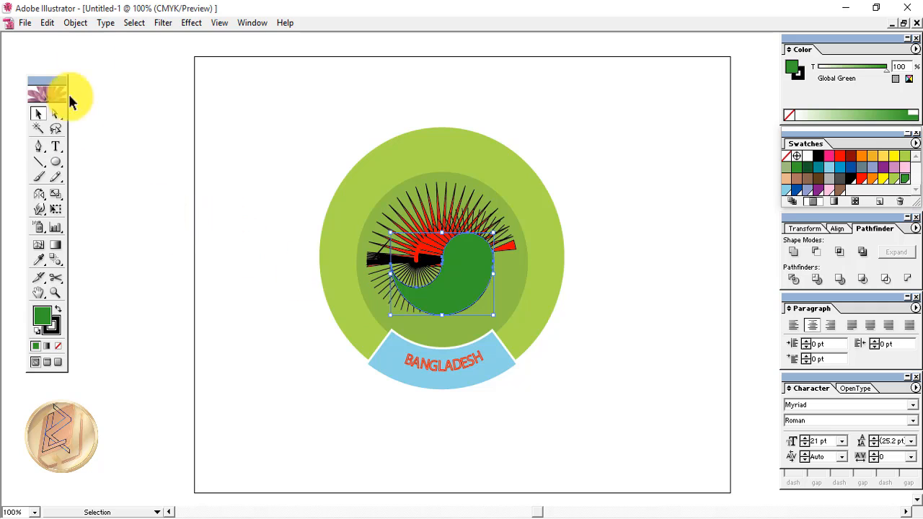
click(186, 25)
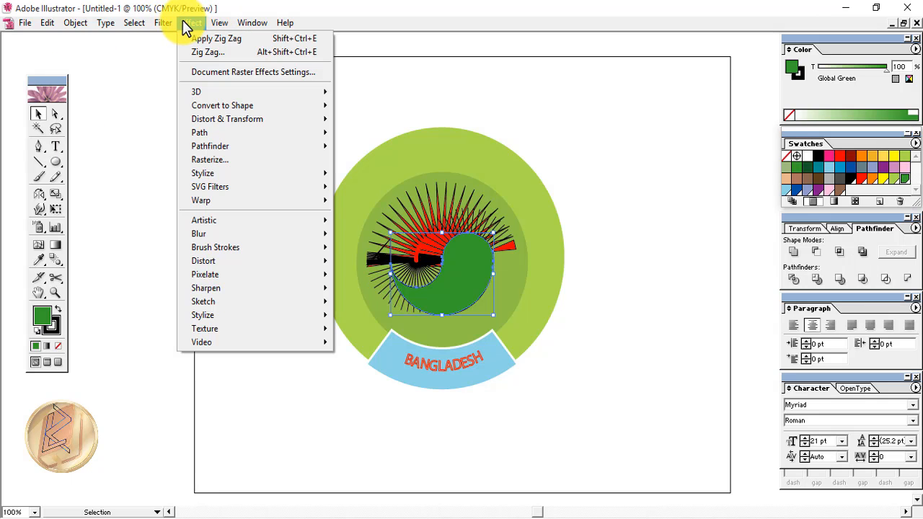
mouse_move(329, 119)
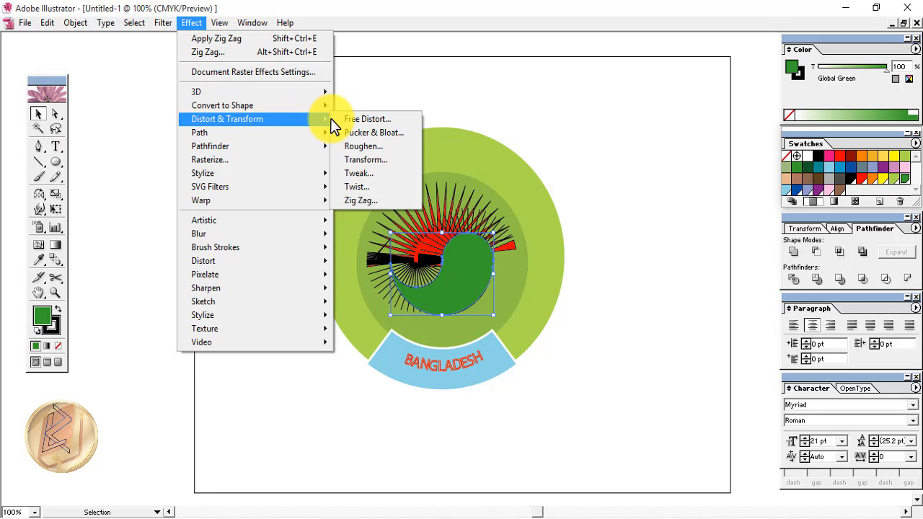
click(359, 202)
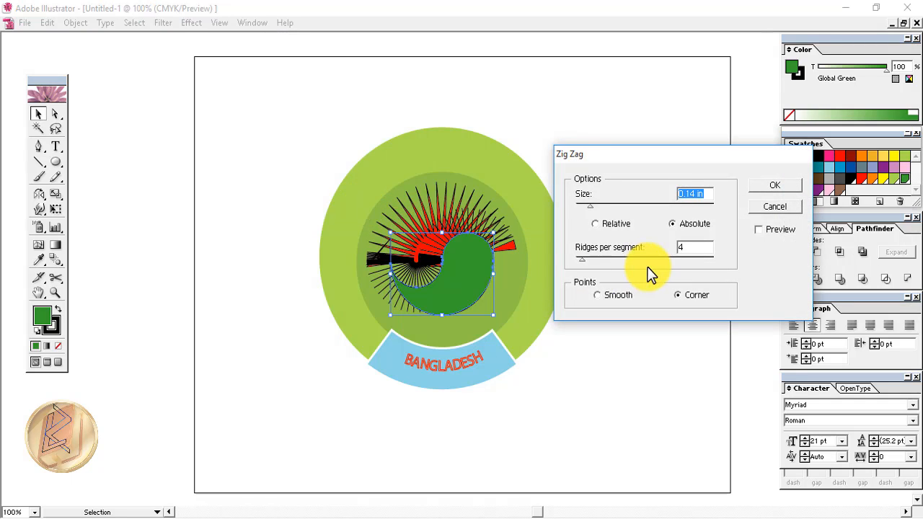
drag(584, 262, 588, 236)
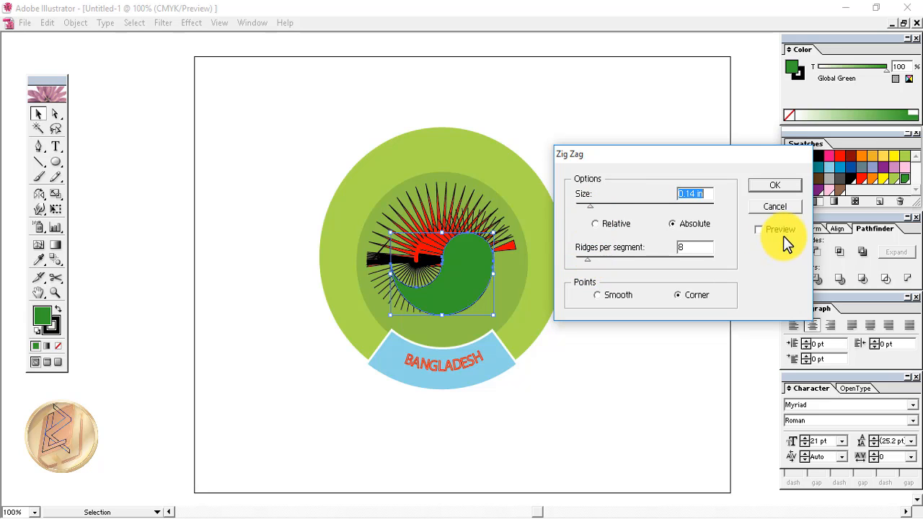
click(760, 230)
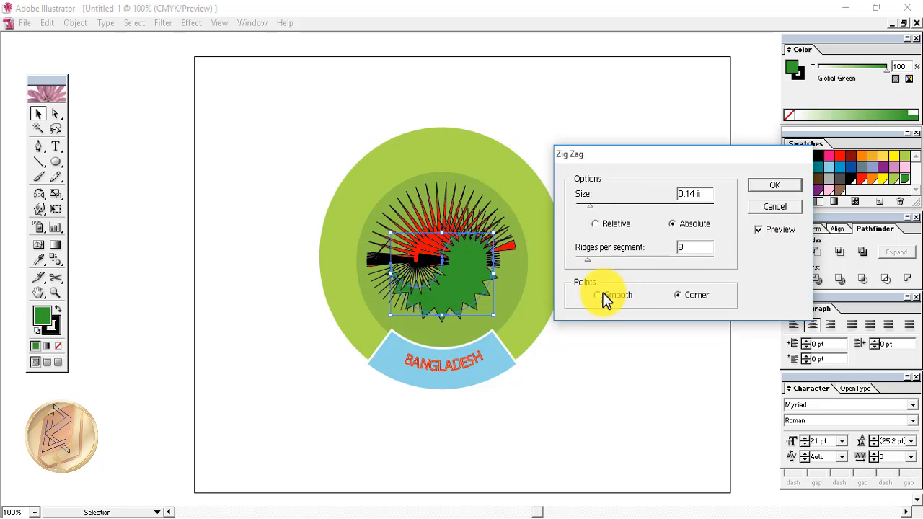
Set the green half's zig-zag to 0.22 in and 8 ridges and apply it
drag(587, 261, 571, 261)
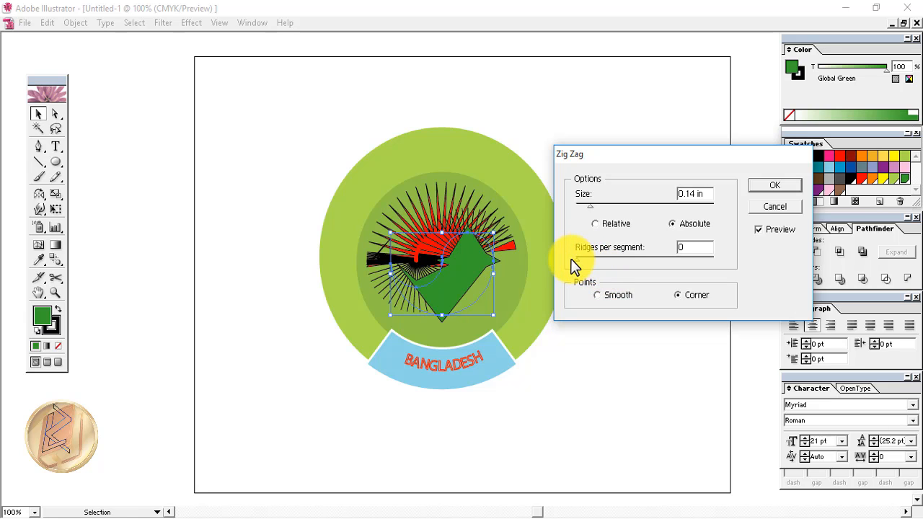
drag(590, 207, 598, 205)
drag(578, 260, 587, 262)
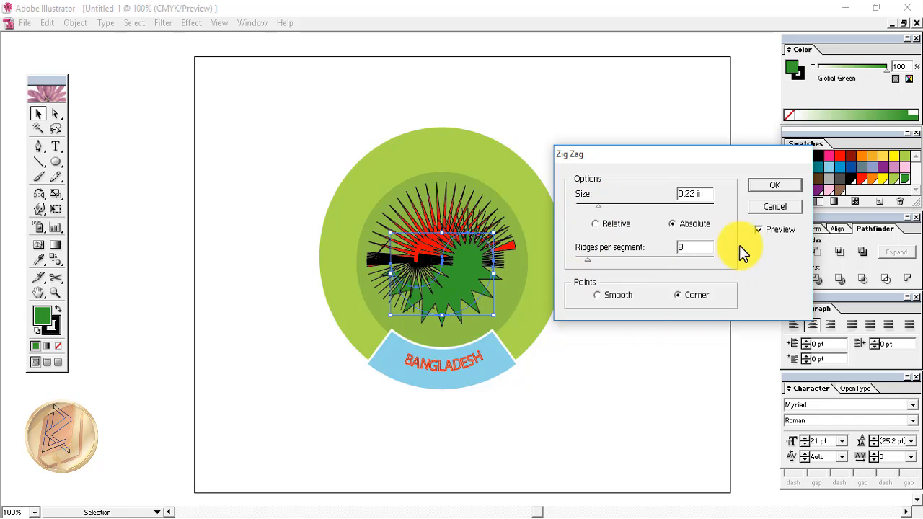
click(770, 189)
click(569, 404)
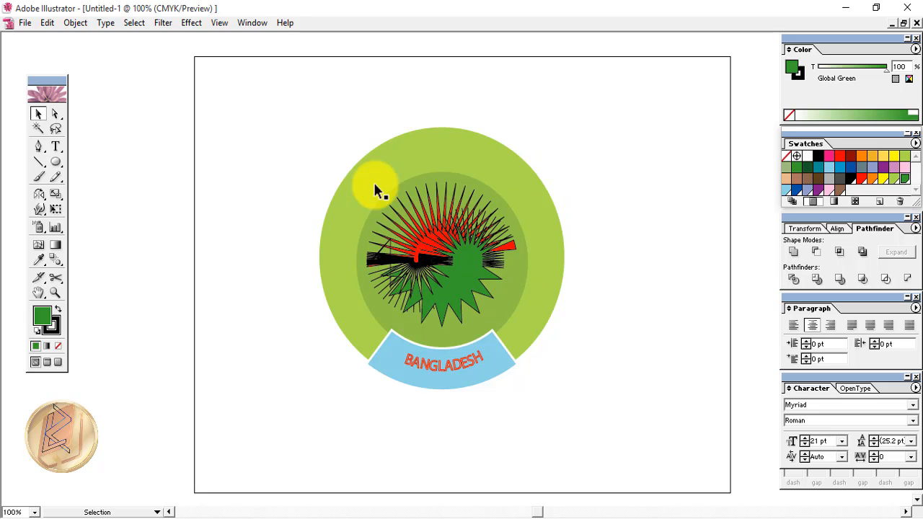
Duplicate the inner green circle in place and scale the copy up around its centre
click(471, 183)
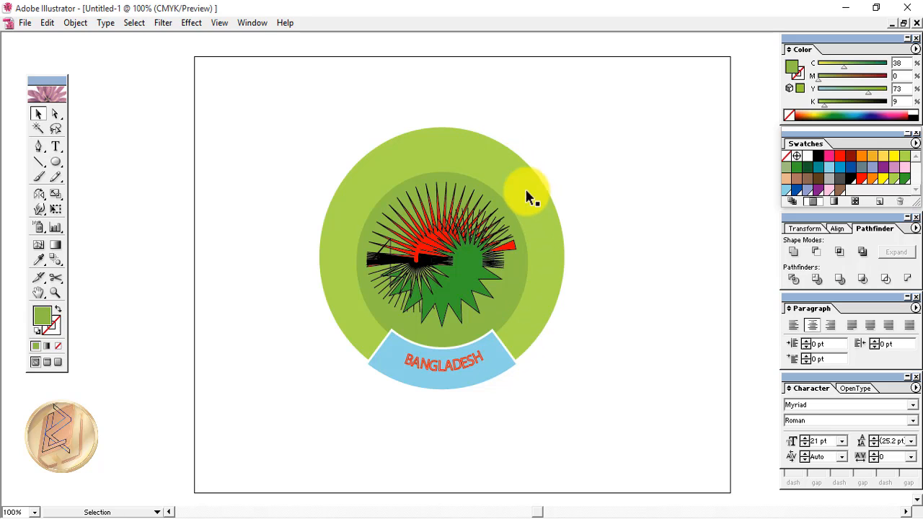
click(465, 179)
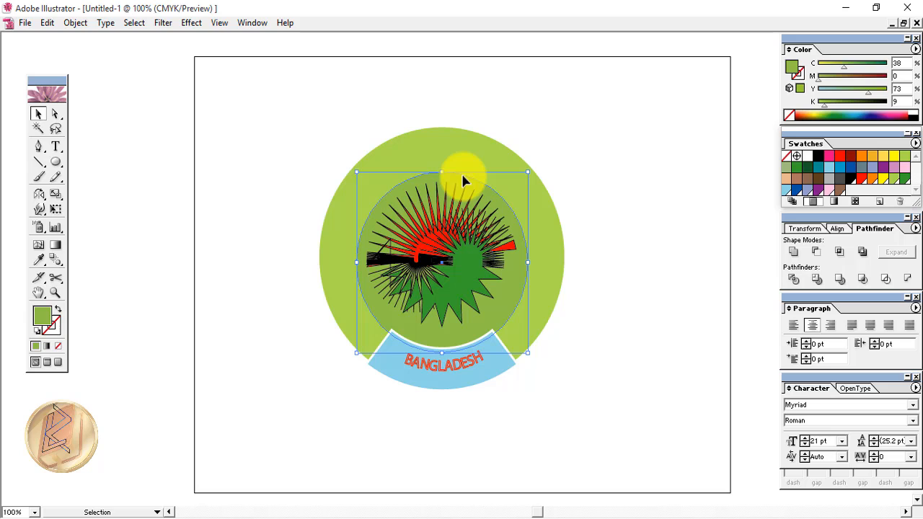
key(ctrl+c)
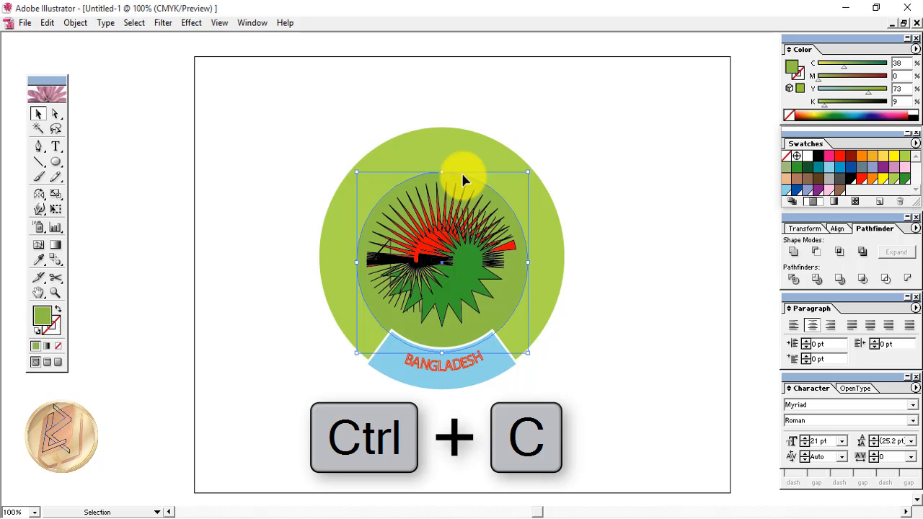
key(ctrl+f)
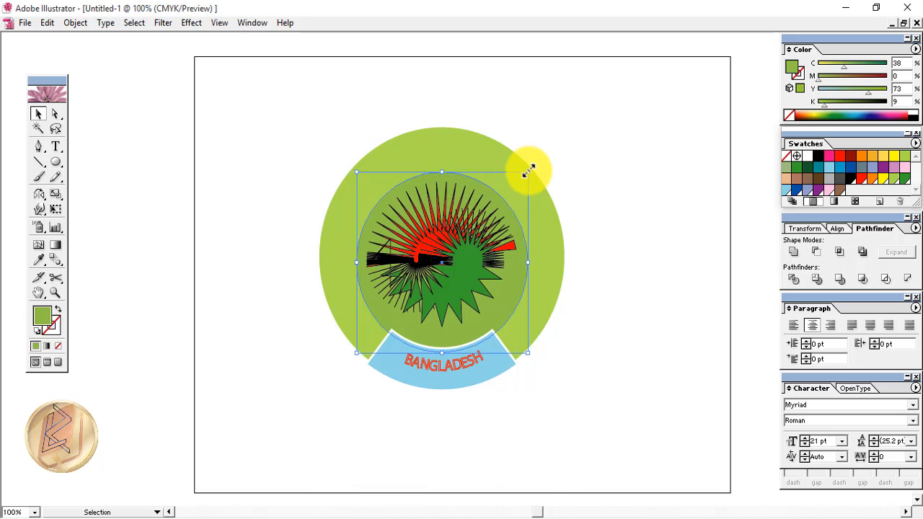
drag(527, 166, 547, 149)
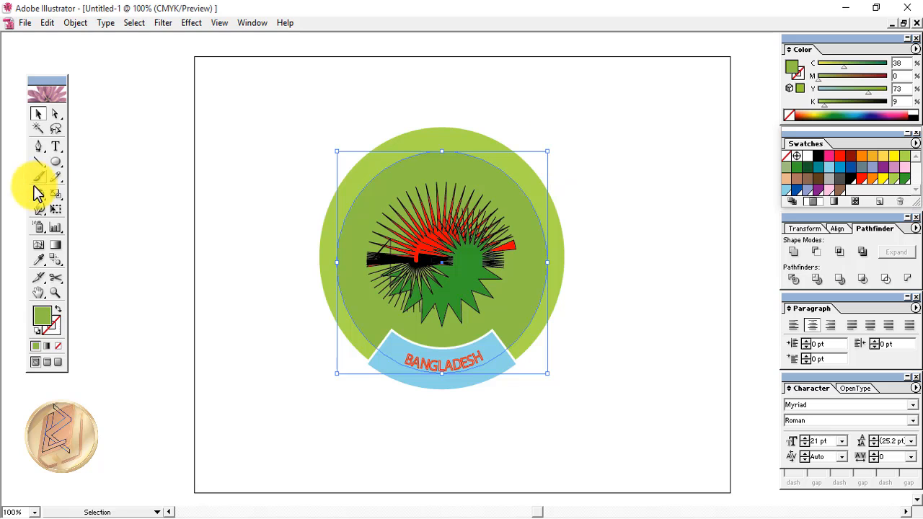
drag(58, 146, 122, 150)
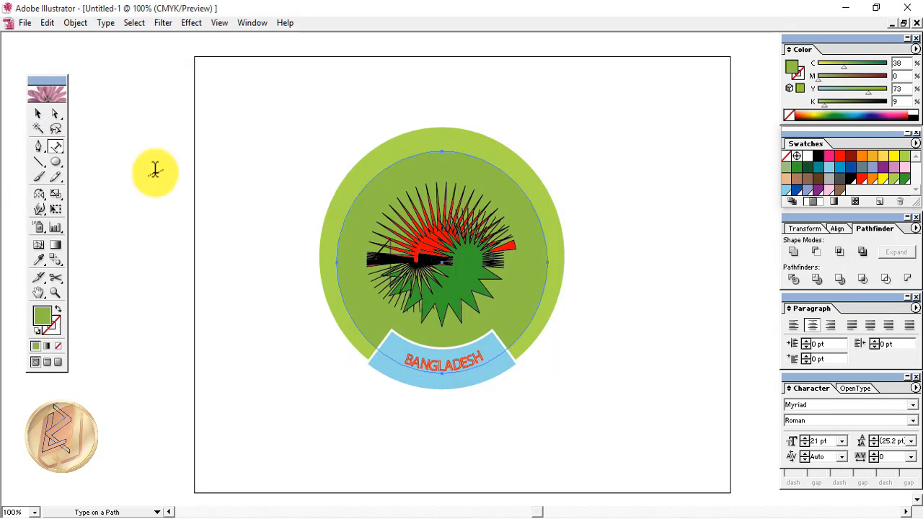
Type 'I LOVE BANGLADESH' along the top of the enlarged circle, removing a doubled B
click(374, 176)
key(ctrl+z)
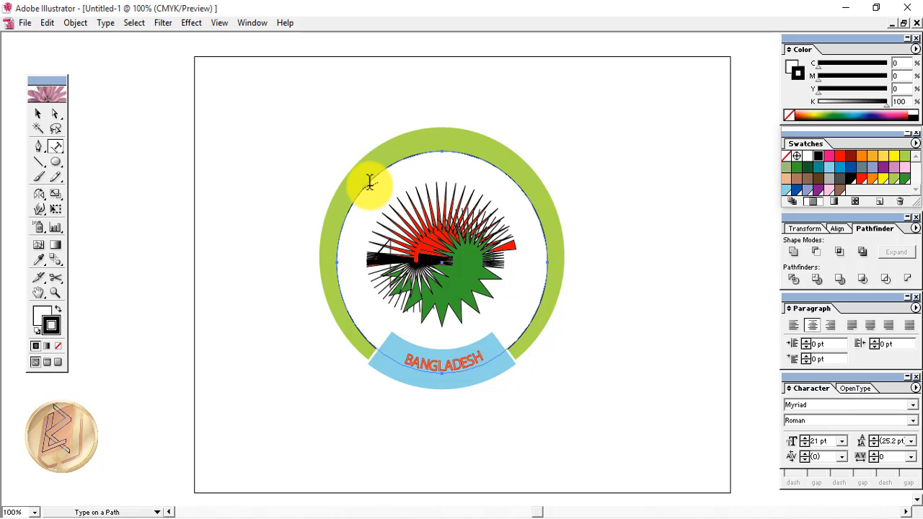
click(370, 182)
text(I LOV)
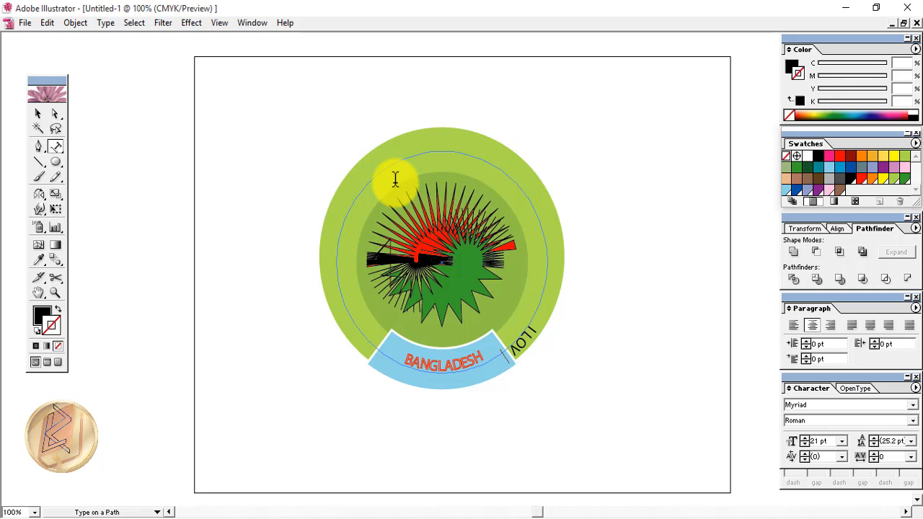
text(E BA)
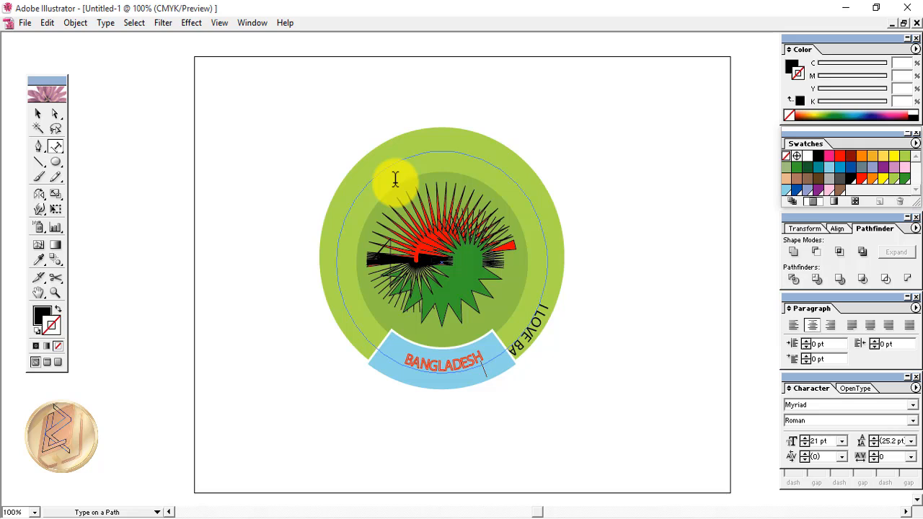
key(BackSpace)
key(BackSpace)
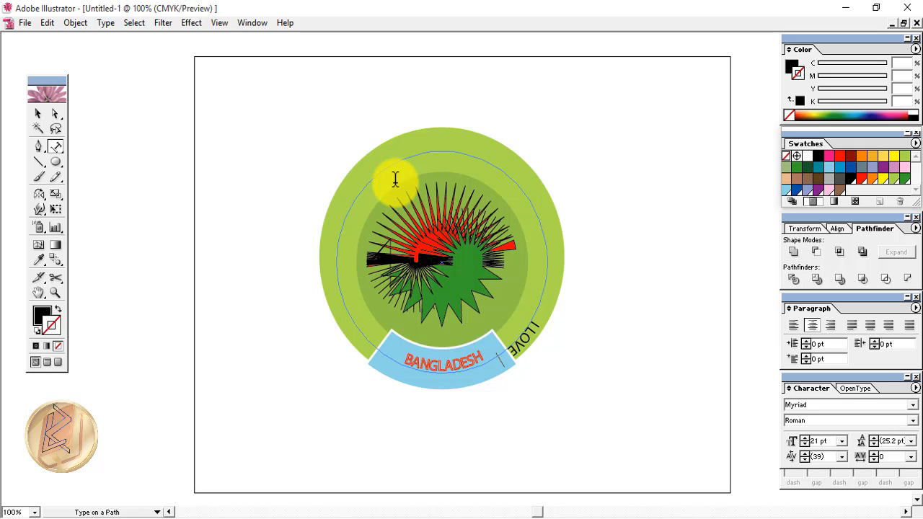
text(BA)
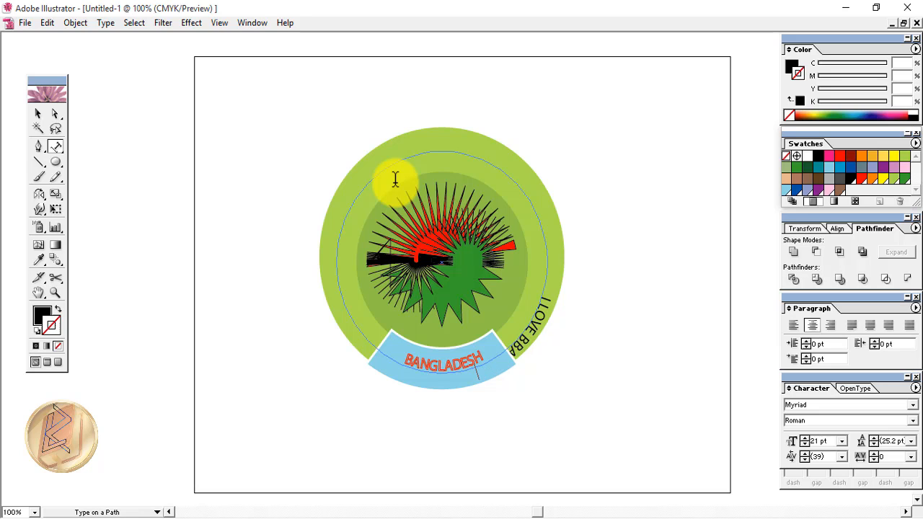
text(NG)
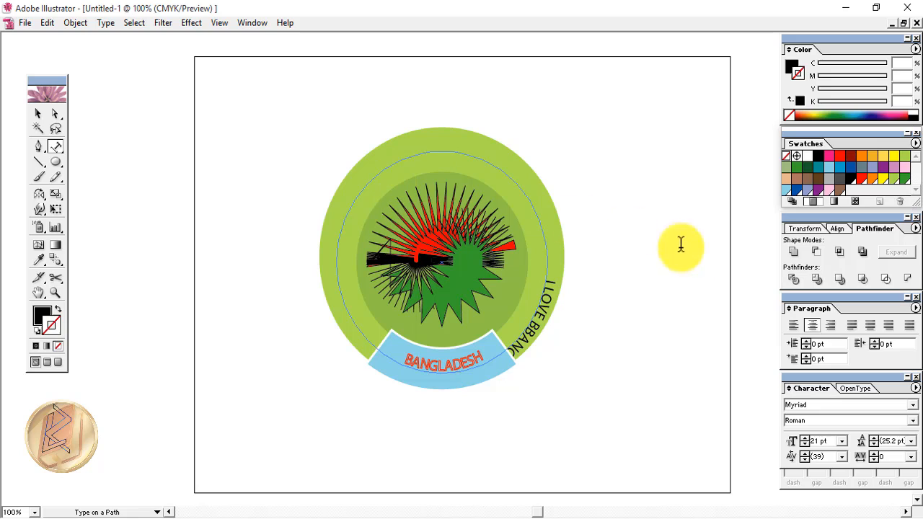
click(794, 328)
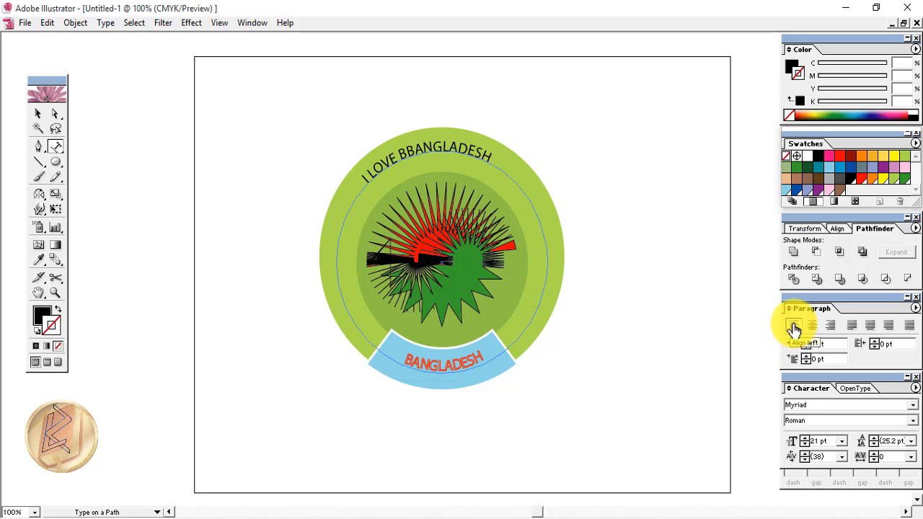
click(409, 148)
key(BackSpace)
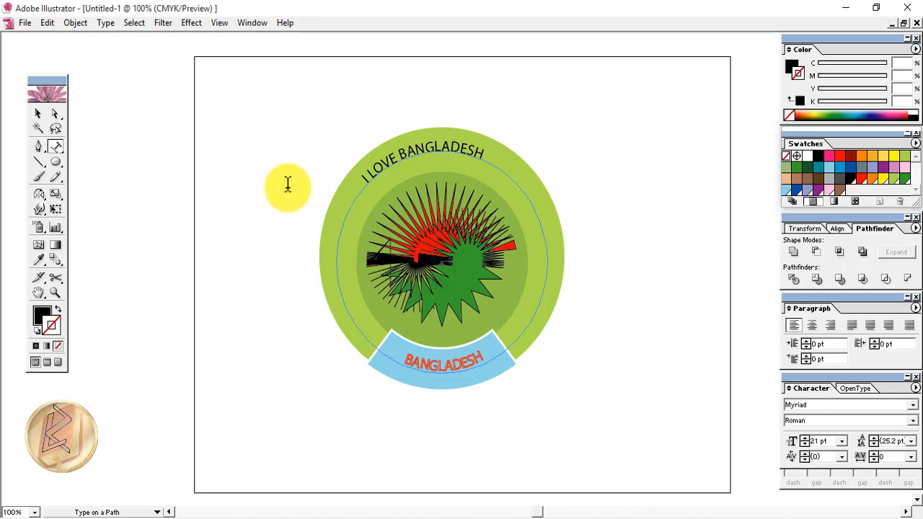
Set the curved text in Brush Script Std Medium and rotate it slightly around the emblem
triple_click(391, 155)
right_click(391, 156)
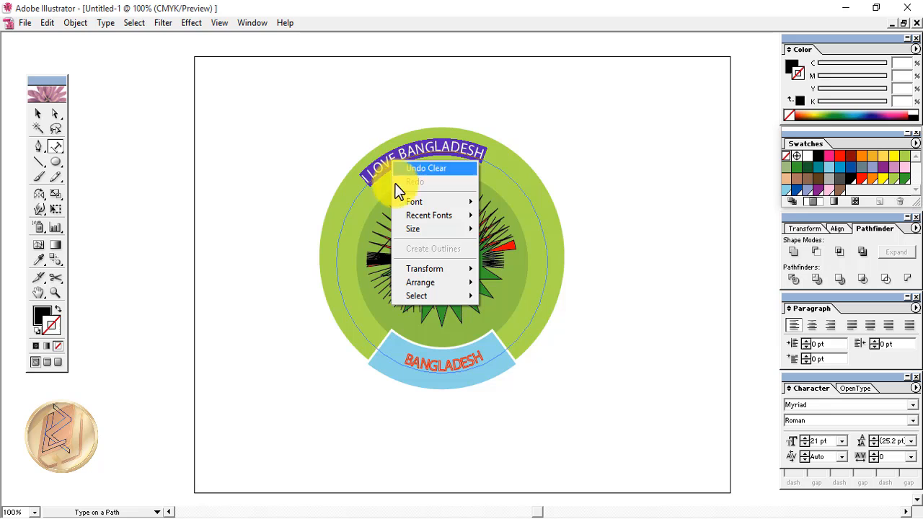
mouse_move(408, 204)
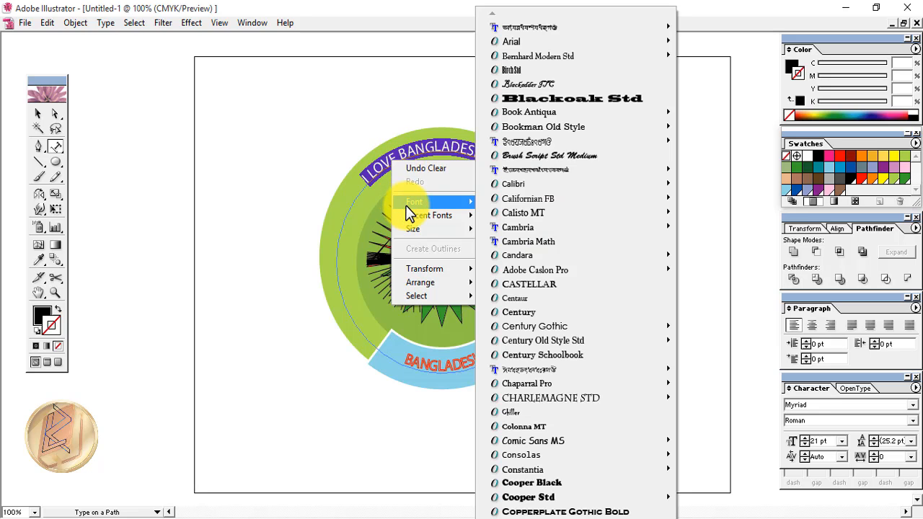
click(530, 160)
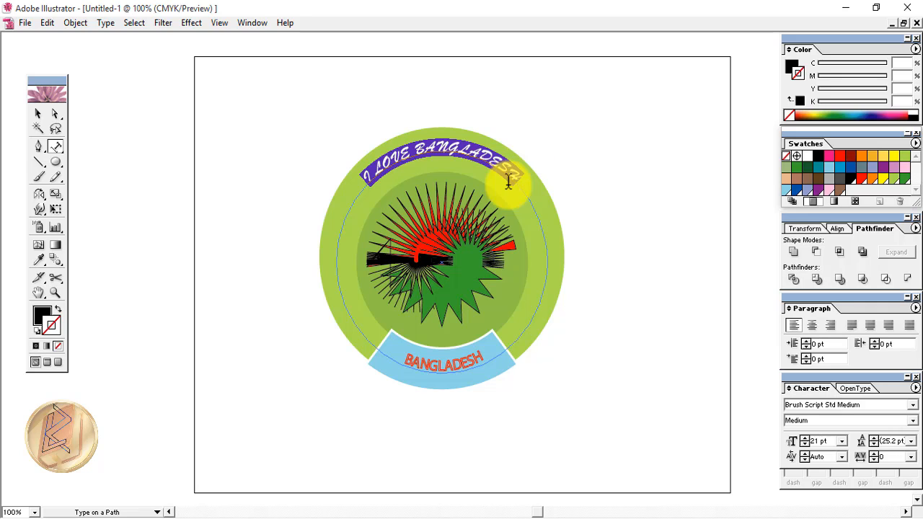
key(Escape)
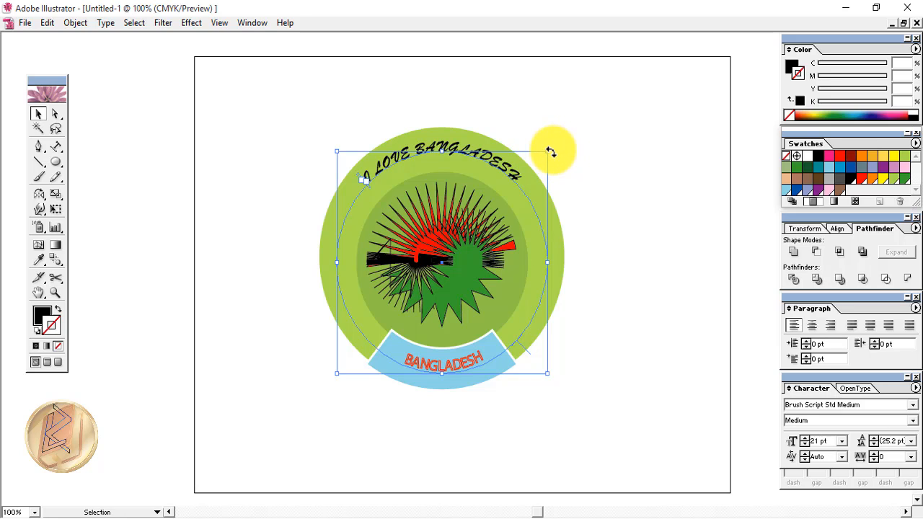
drag(551, 152, 558, 155)
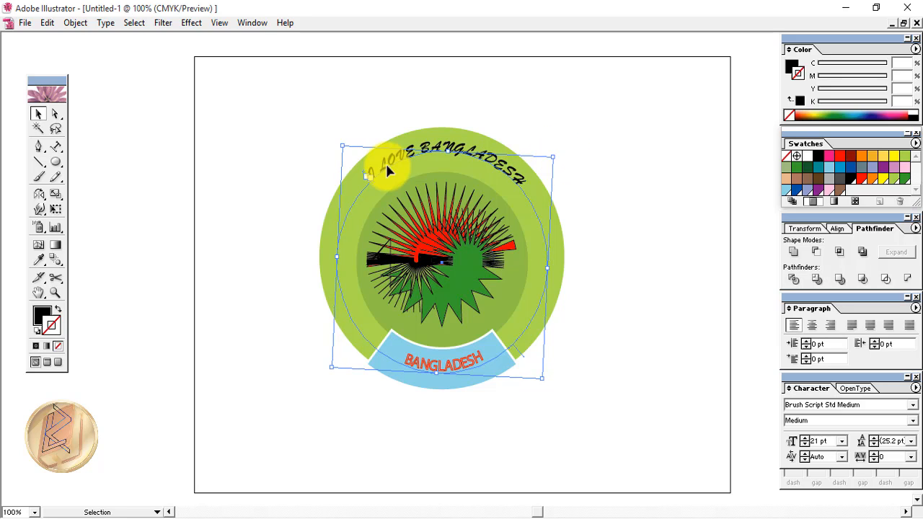
Give the curved 'I LOVE BANGLADESH' text a white stroke and no fill
key(t)
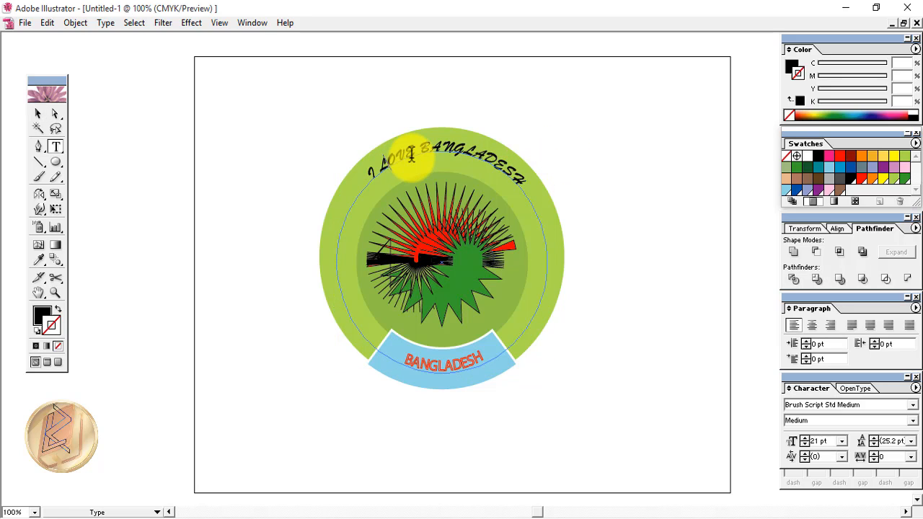
click(411, 155)
key(ctrl+a)
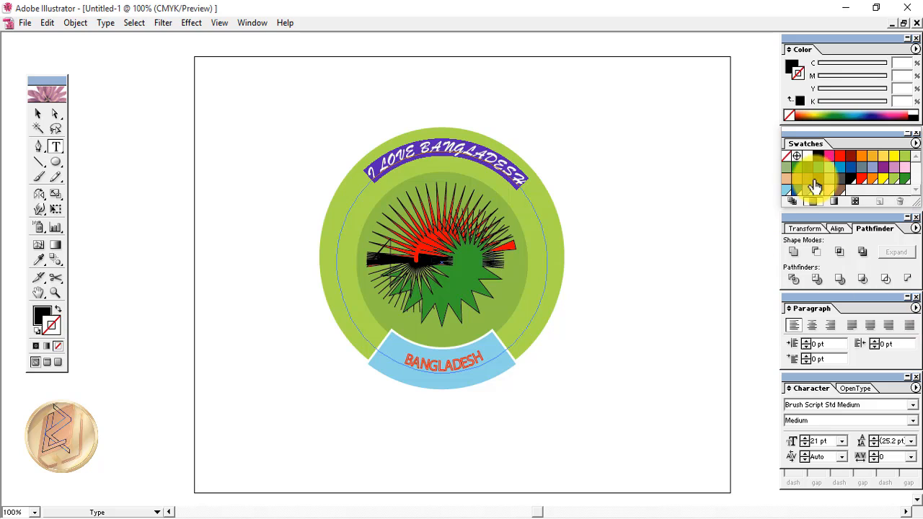
click(807, 159)
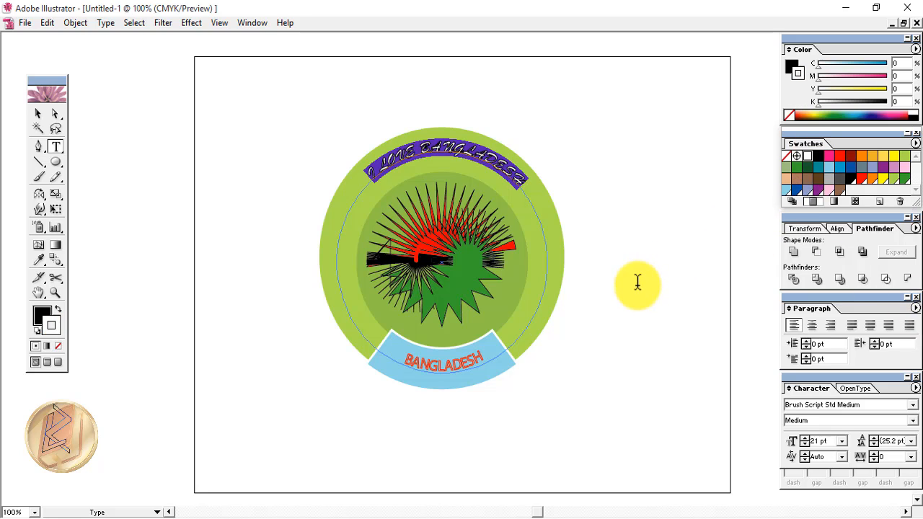
key(Right)
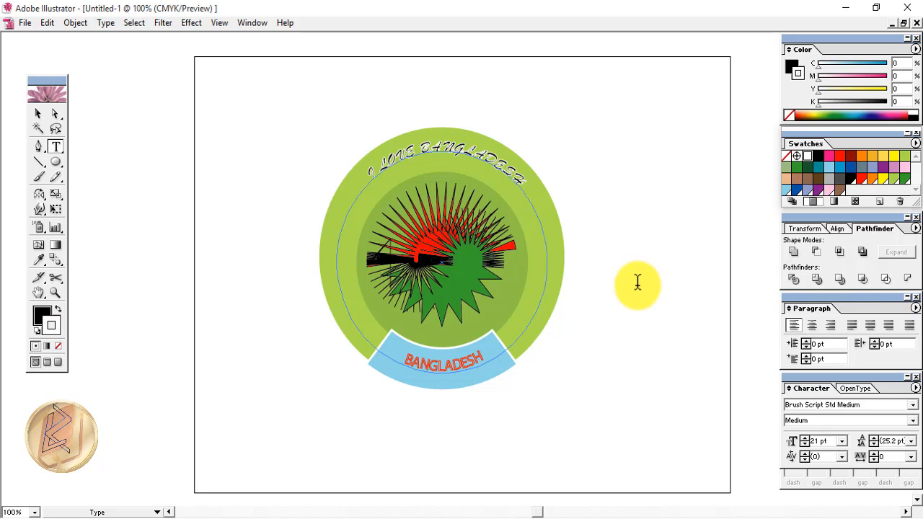
click(44, 314)
click(58, 347)
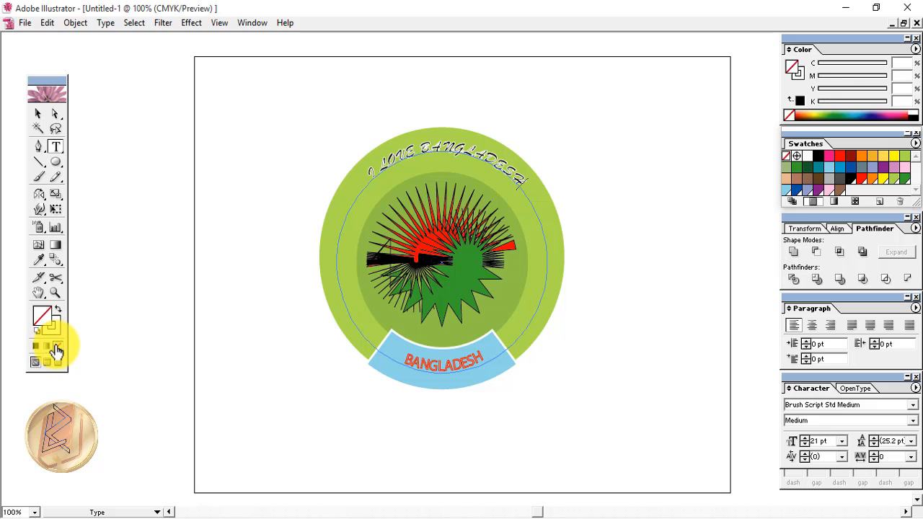
click(404, 156)
key(ctrl+a)
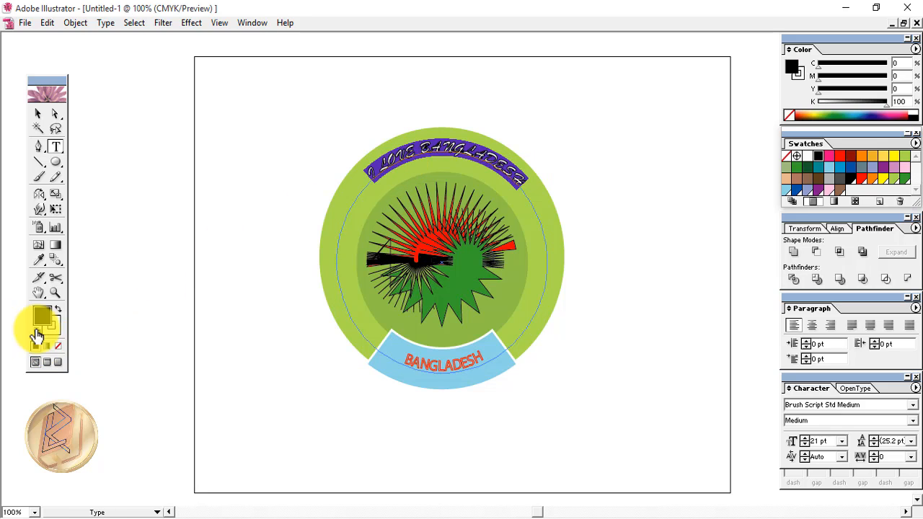
click(58, 347)
key(Escape)
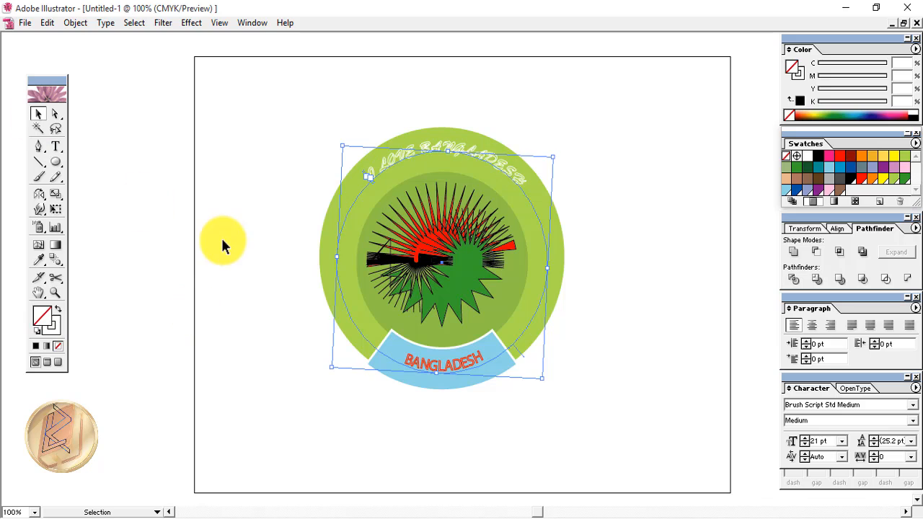
click(218, 245)
Give the inner dark-green circle a white outline
click(375, 306)
click(56, 327)
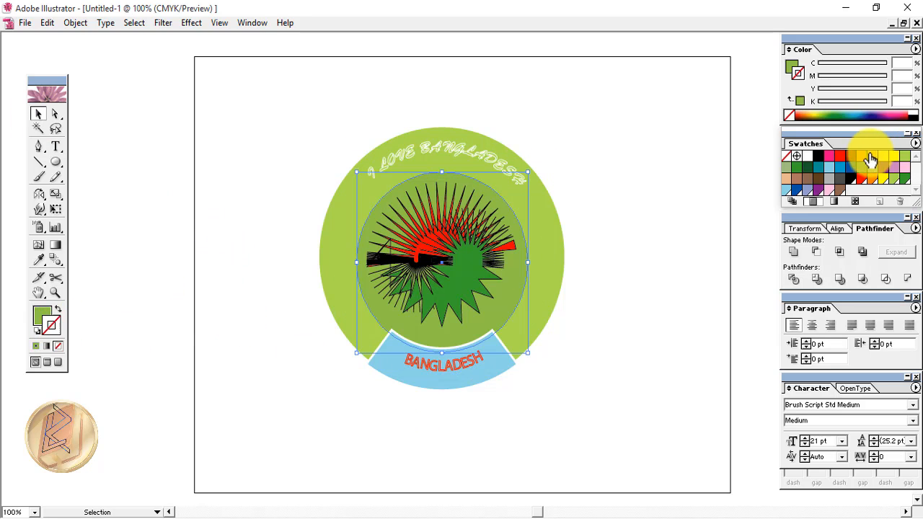
click(808, 157)
click(659, 301)
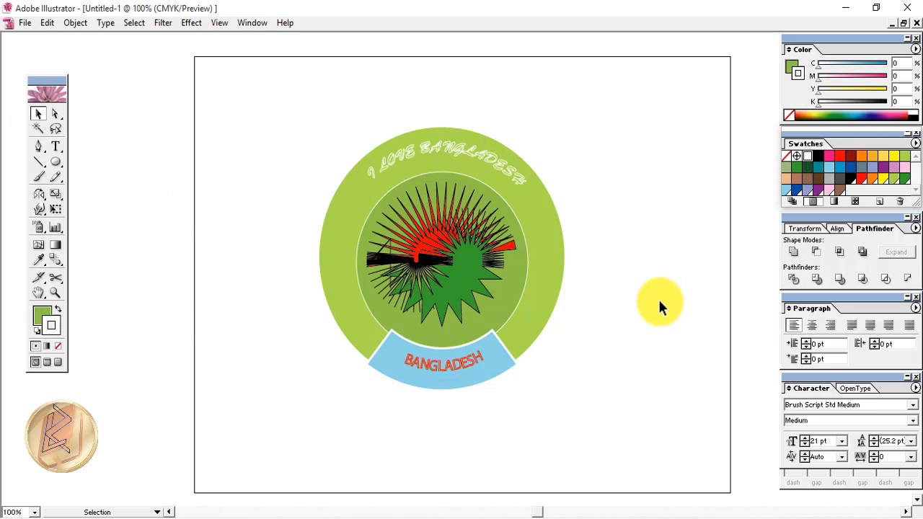
Set the inner circle's white outline to a 4 pt stroke weight in the Stroke panel
click(527, 266)
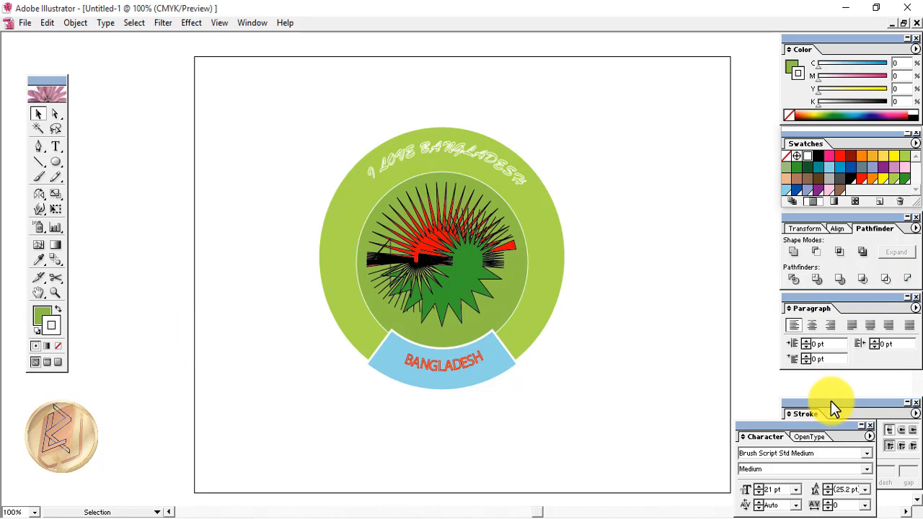
click(832, 403)
drag(829, 404, 824, 383)
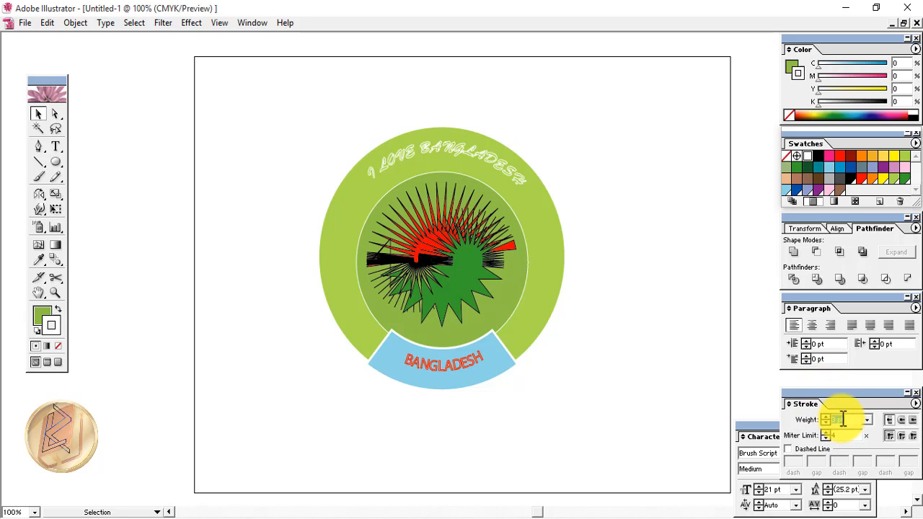
click(526, 273)
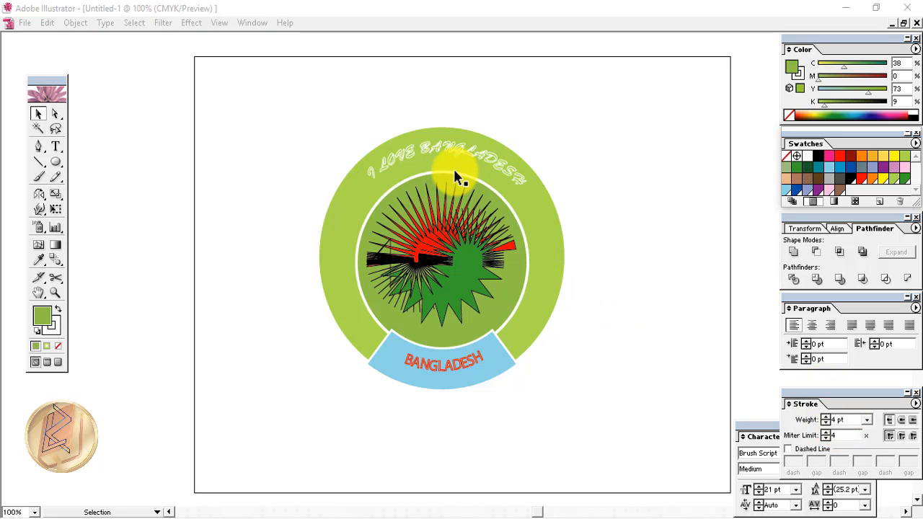
click(194, 25)
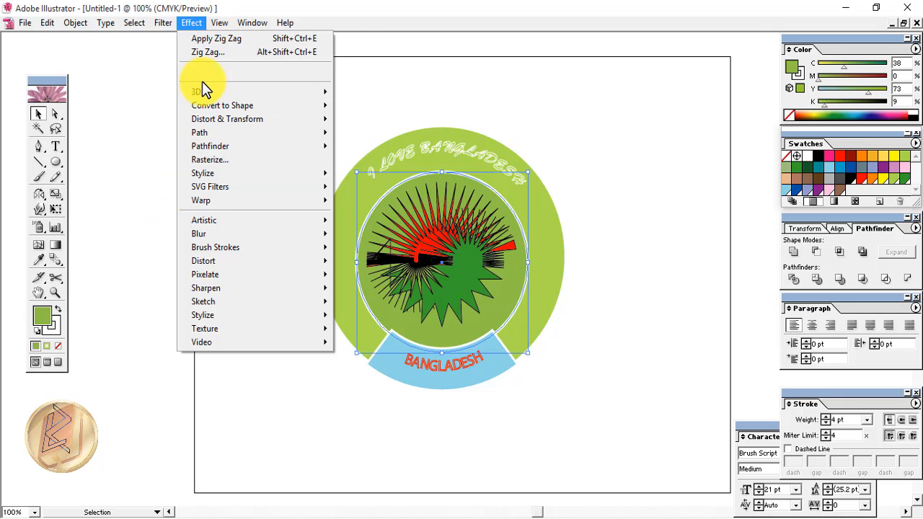
Apply a Zig Zag effect to the inner circle: 18 ridges per segment, 0.14 in size
mouse_move(314, 117)
click(359, 200)
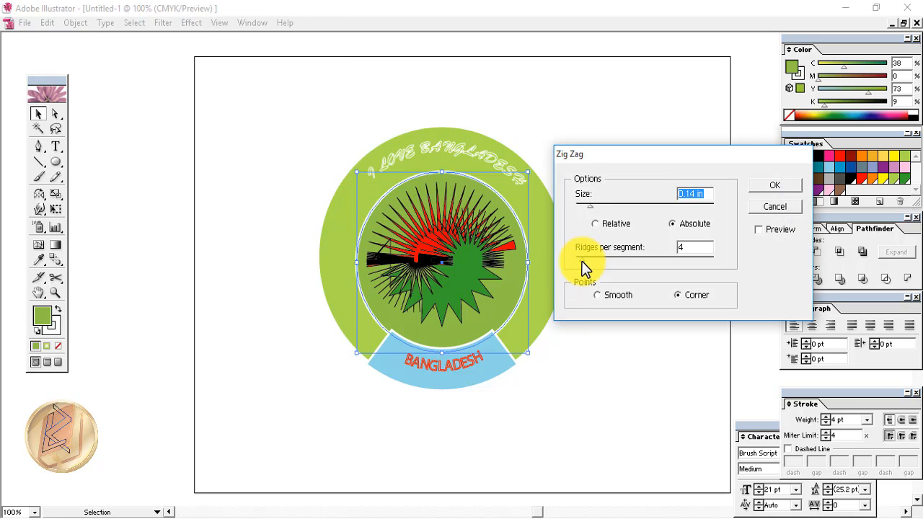
drag(579, 260, 589, 258)
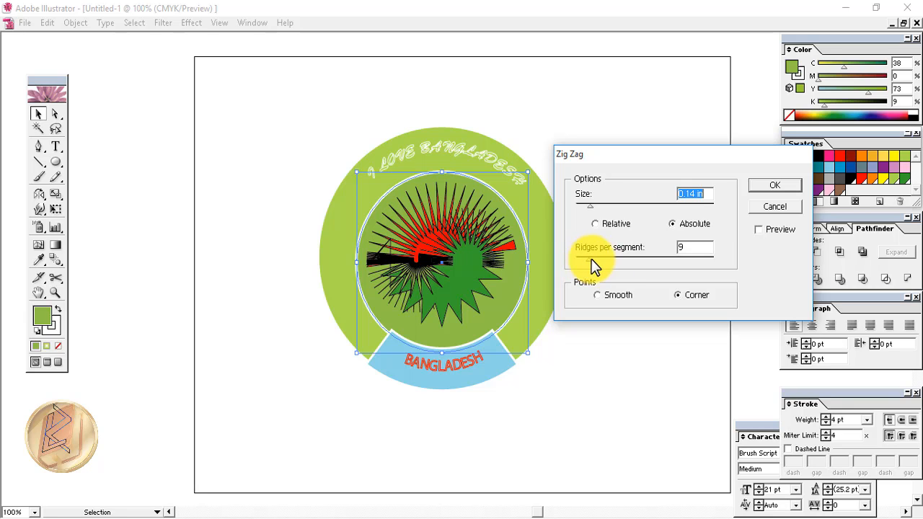
click(752, 230)
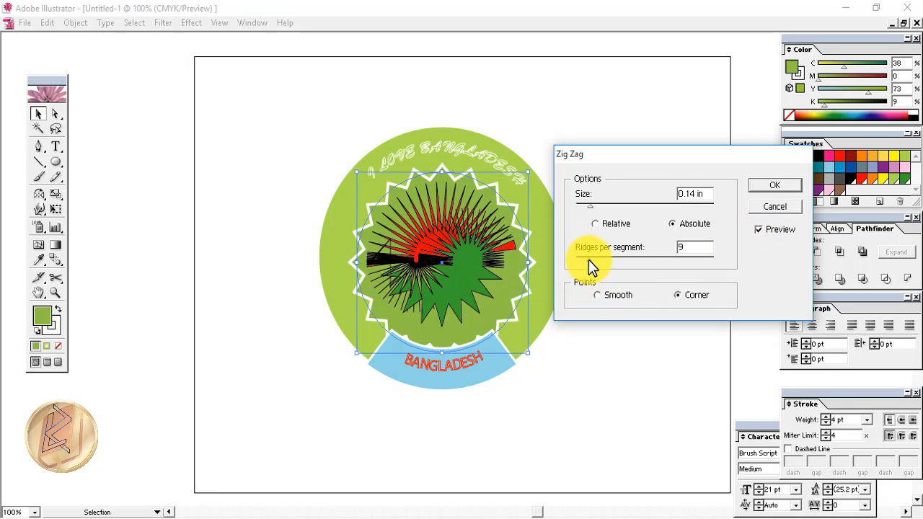
drag(589, 259, 602, 261)
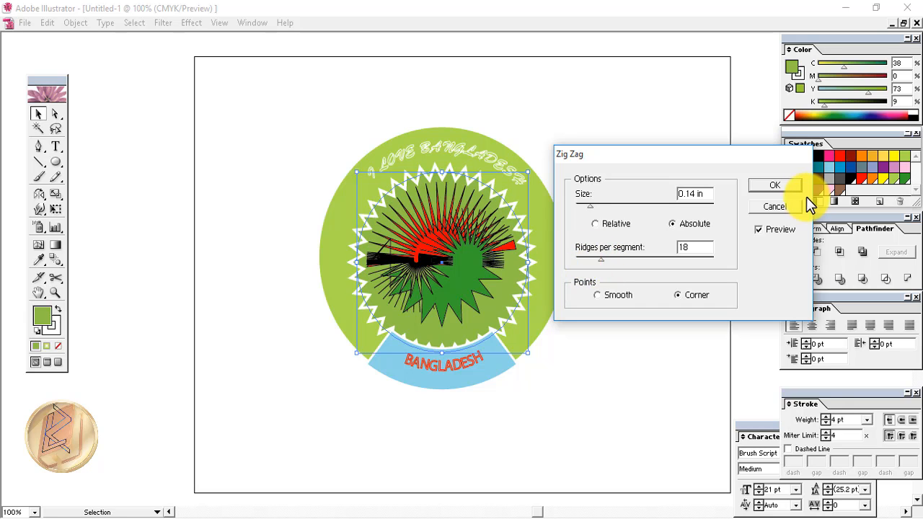
click(774, 188)
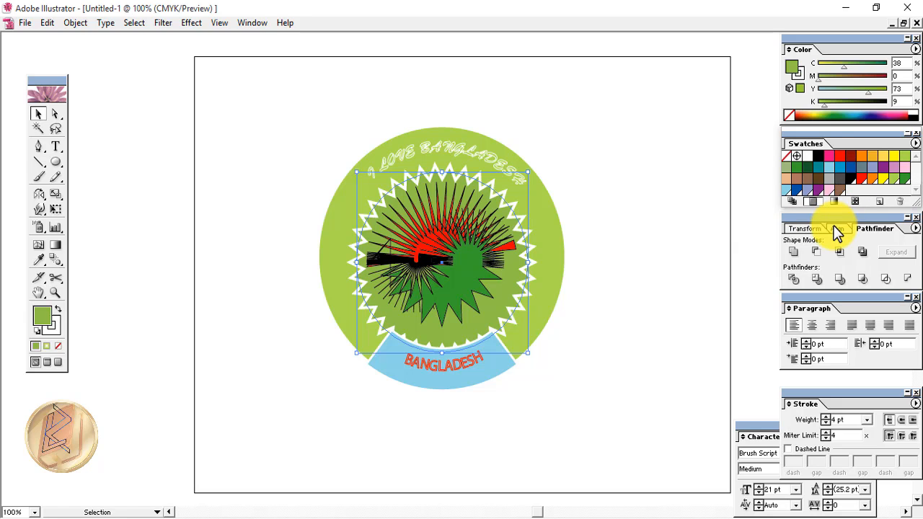
Colour the zig-zag outline magenta and give the outer green disc a radial gradient fill
key(x)
click(829, 157)
click(551, 253)
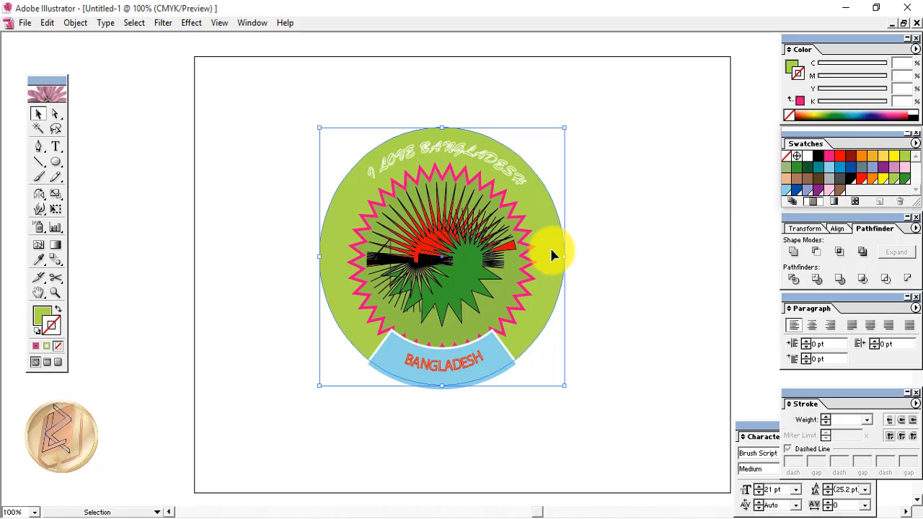
click(46, 347)
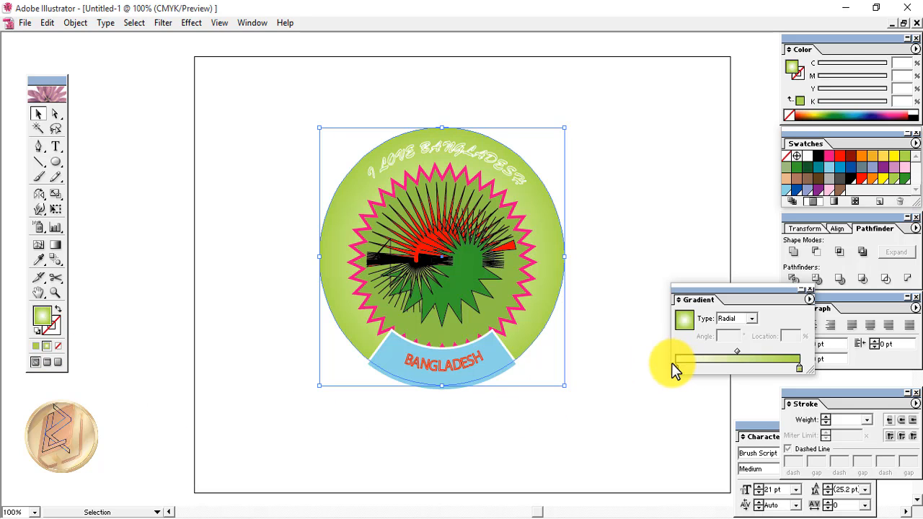
click(752, 320)
click(732, 328)
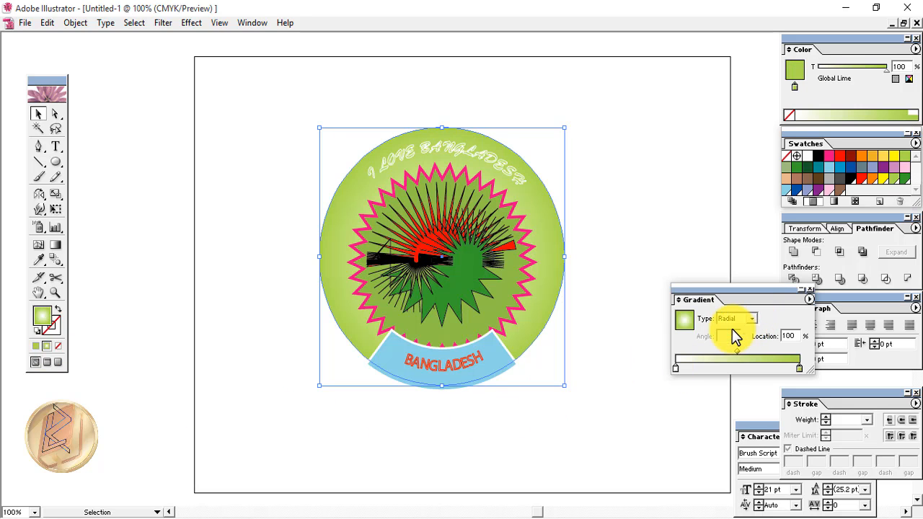